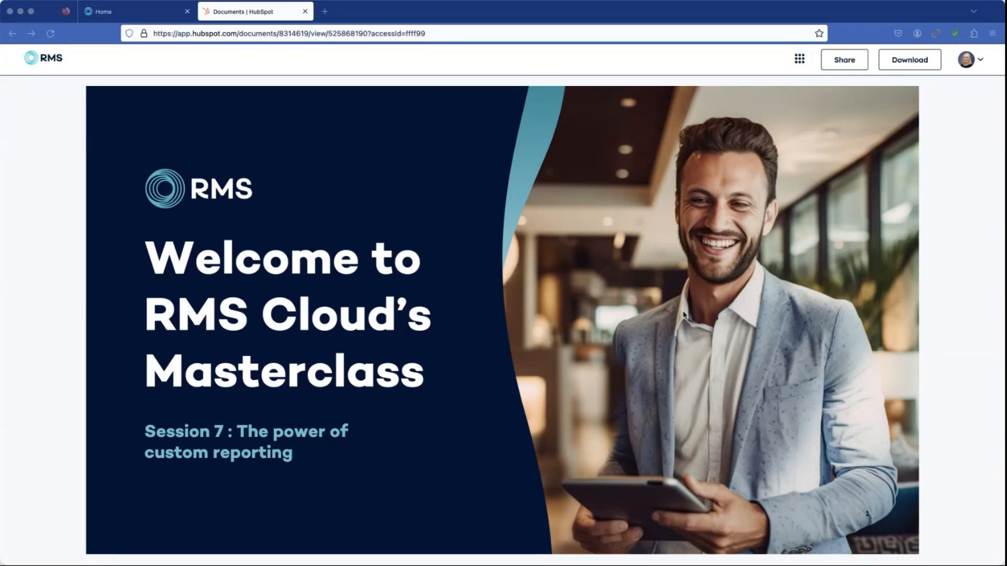
- Page through the custom reporting presentation from the title slide to page 7 of 8
click(513, 531)
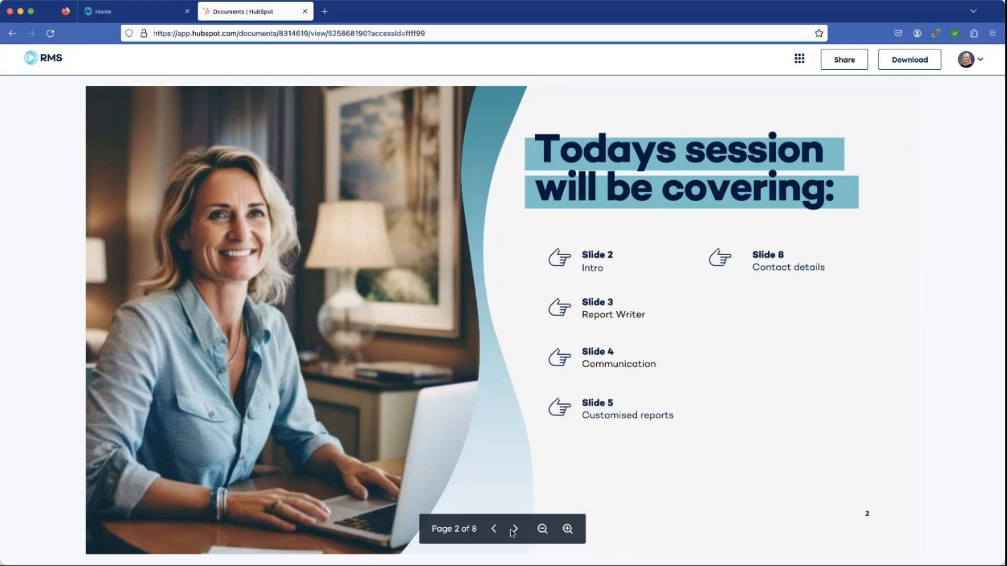
click(515, 530)
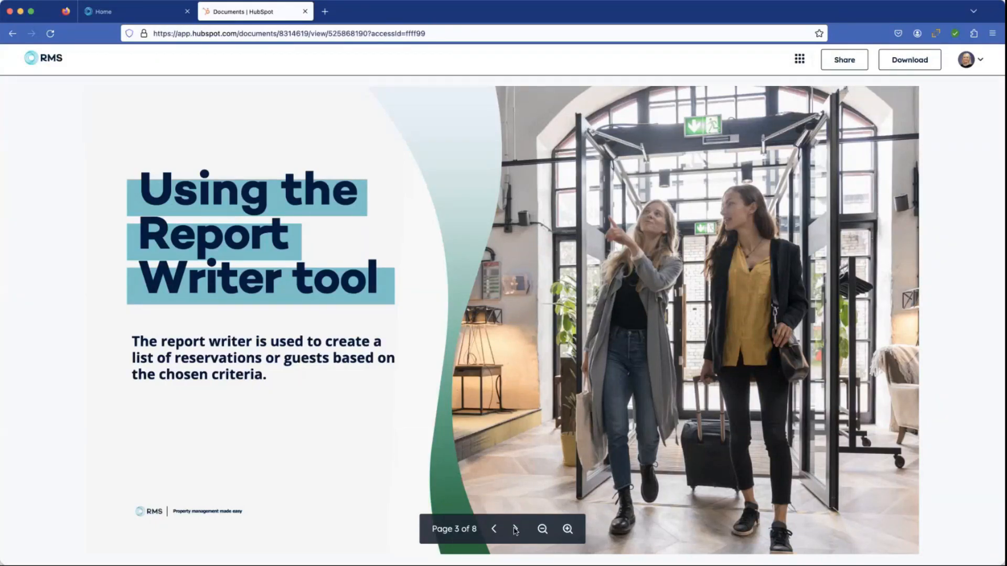
click(515, 530)
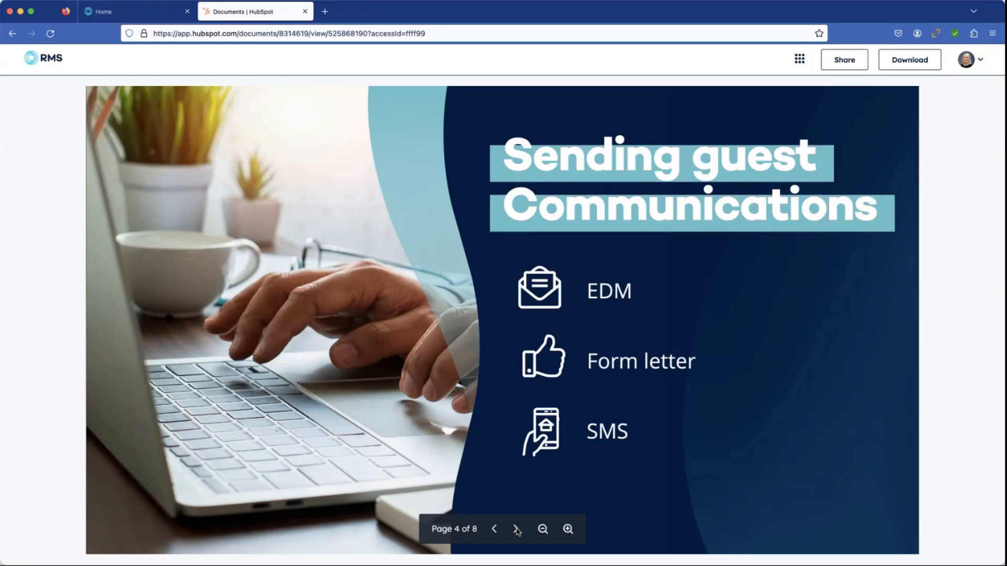
click(516, 530)
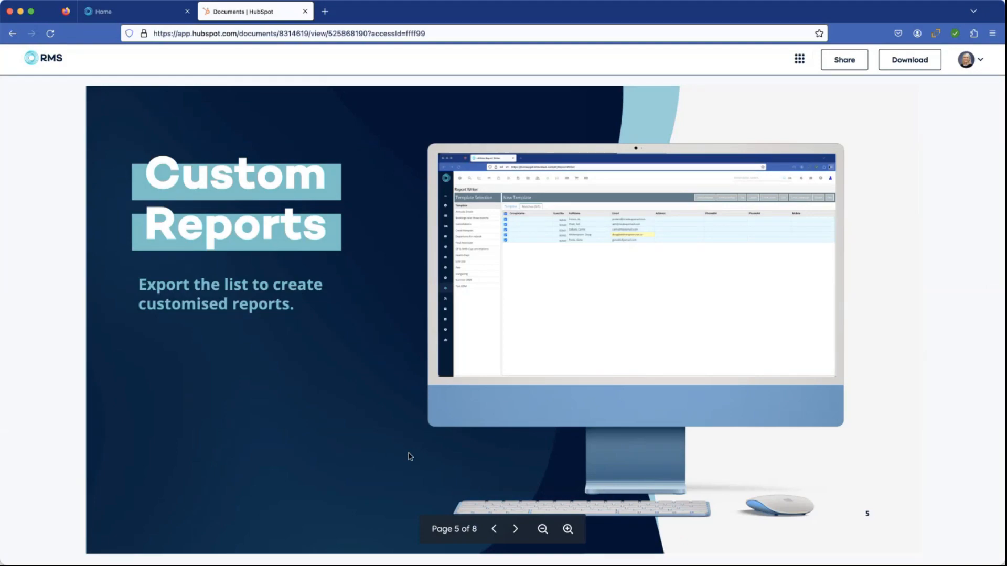
click(516, 530)
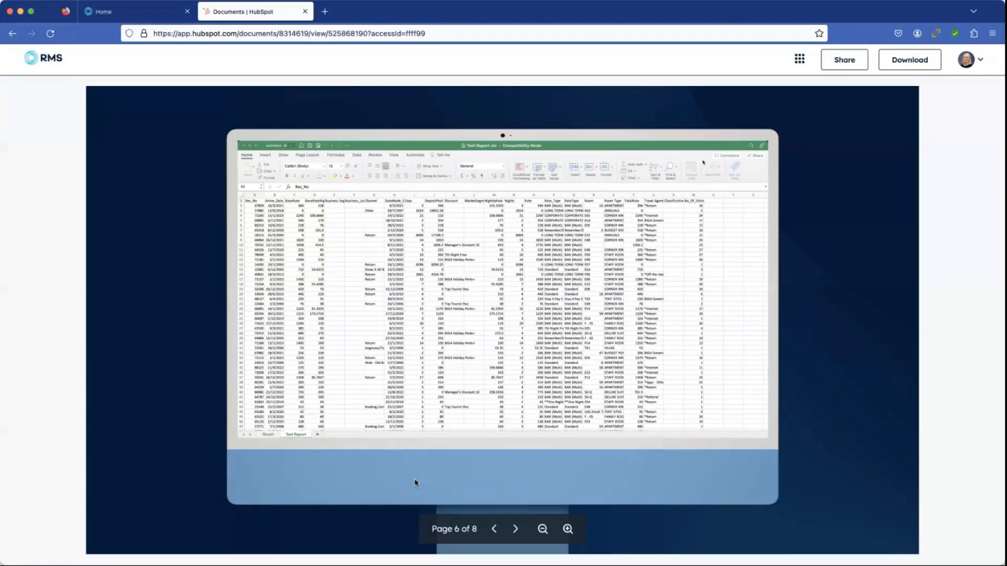
click(516, 530)
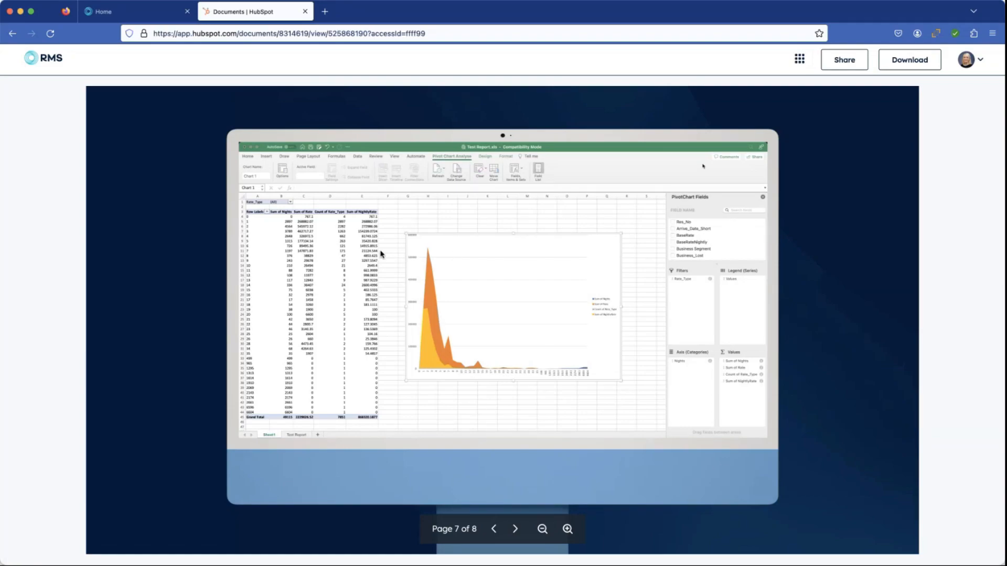
- Switch to the RMS Cloud home page and check the Utilities group in the icon customisation dialog for Report Writer, closing without changes
click(147, 12)
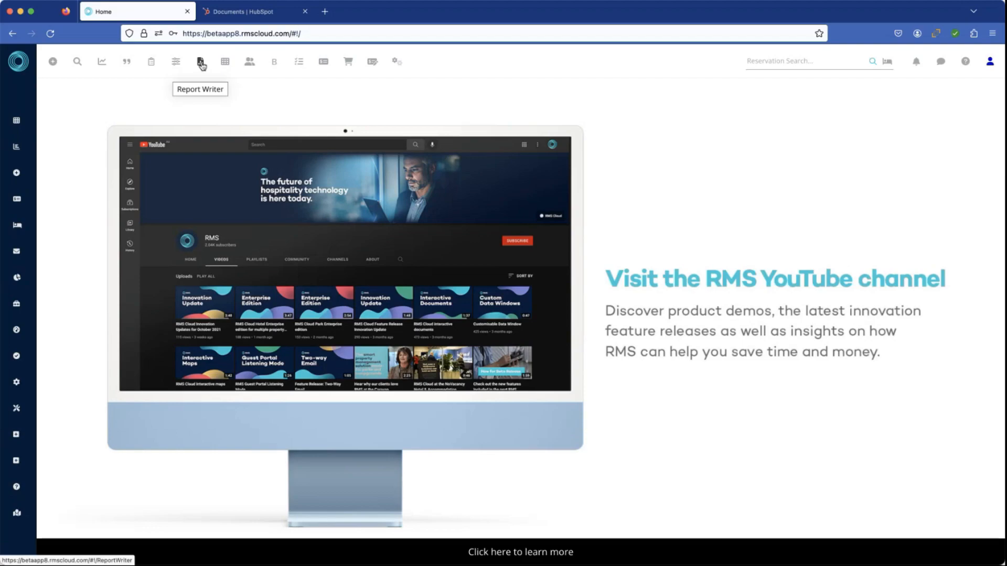
click(398, 64)
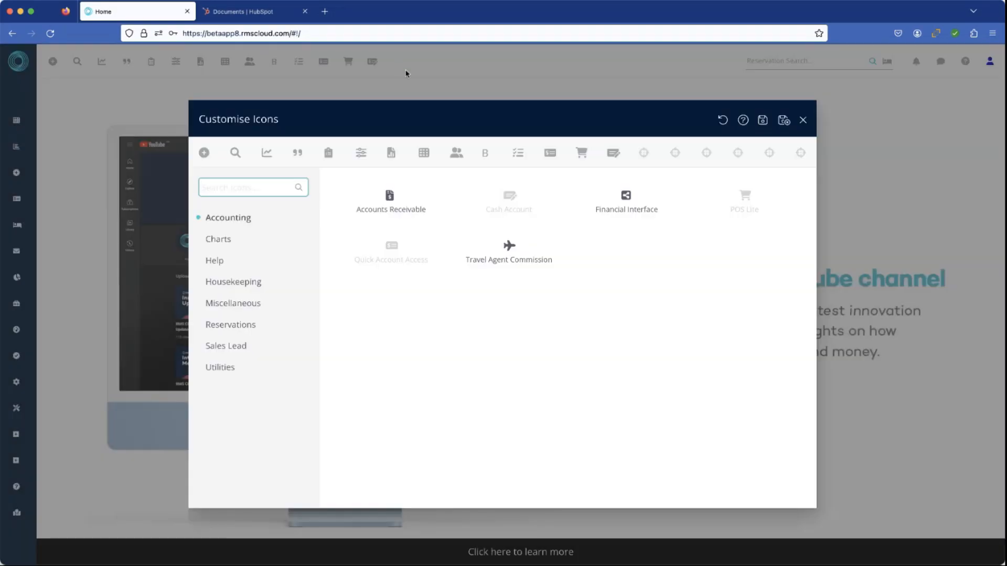
click(229, 365)
mouse_move(392, 247)
mouse_down()
mouse_move(429, 259)
mouse_move(392, 252)
mouse_up()
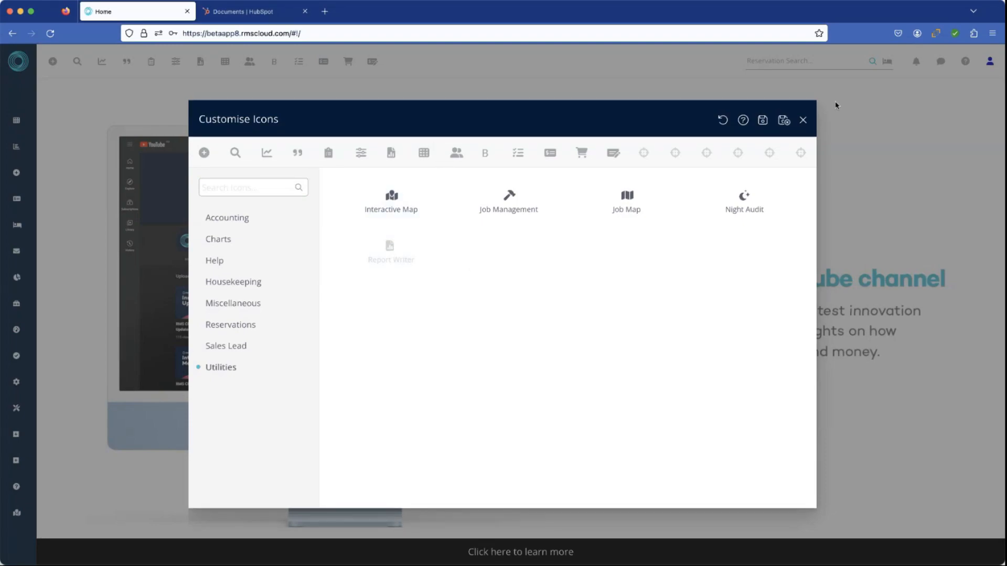
click(803, 121)
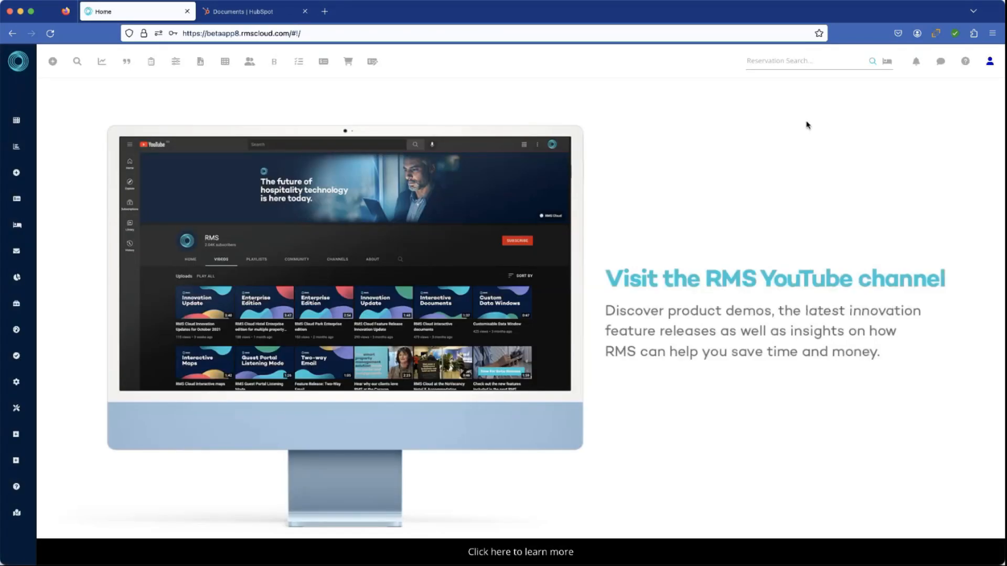
- Open the Report Writer from the Utilities functions
mouse_move(26, 118)
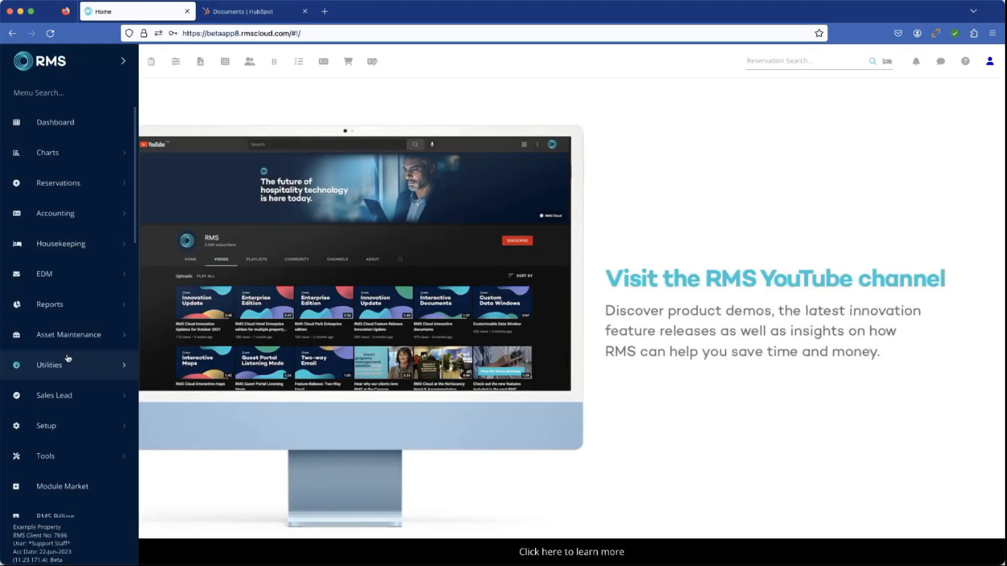
scroll(68, 357, down, 1)
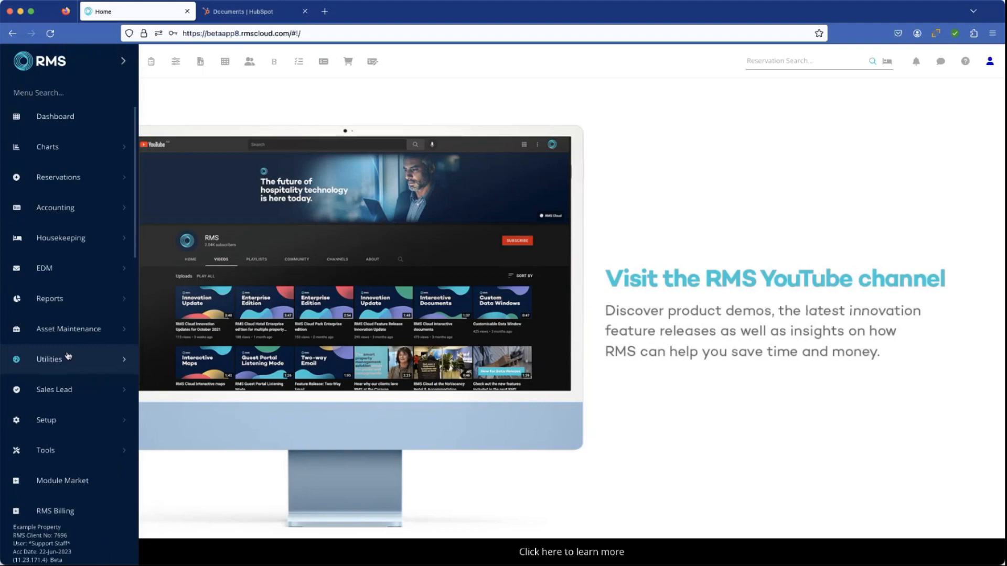
scroll(68, 356, down, 3)
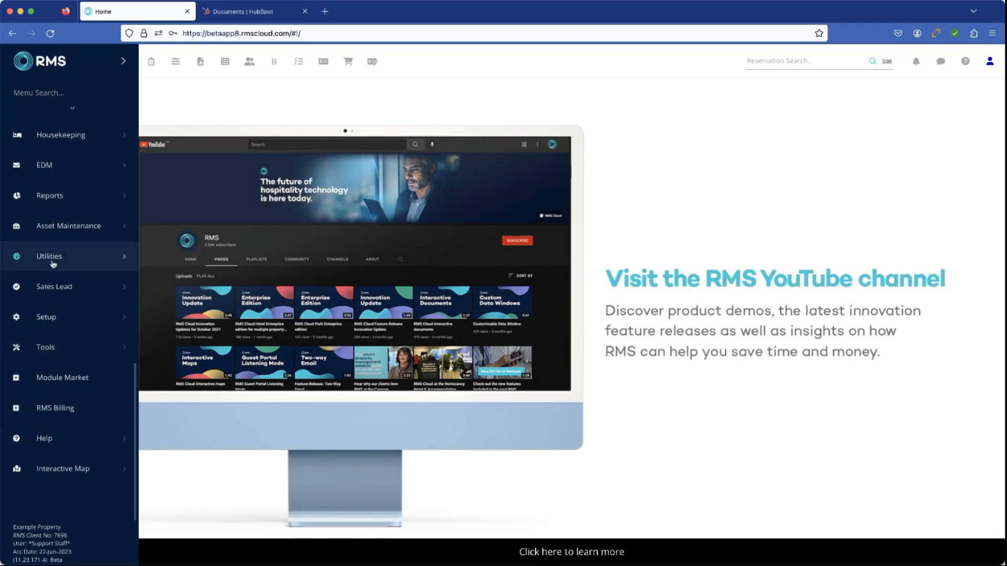
click(52, 257)
scroll(61, 367, down, 4)
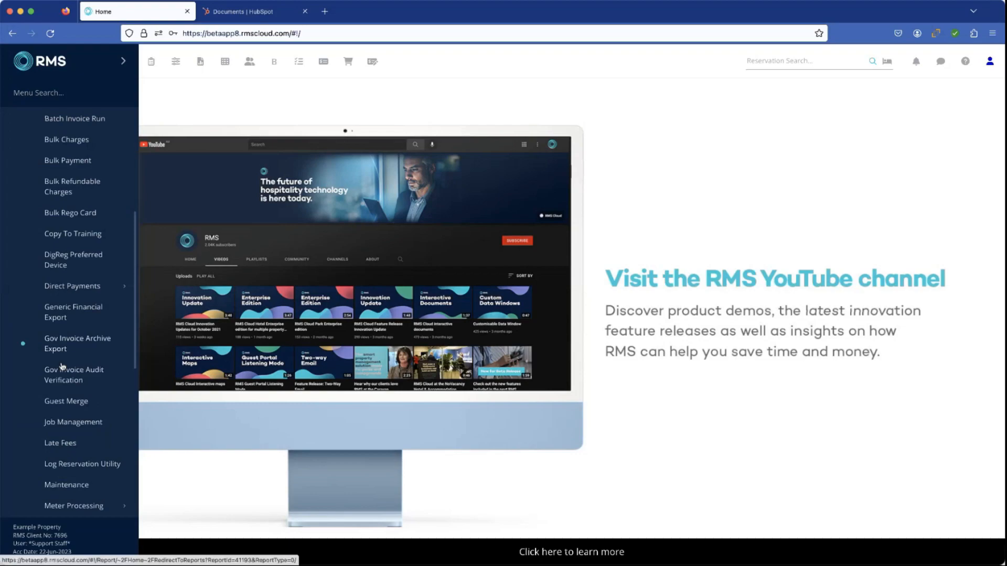
scroll(62, 368, down, 4)
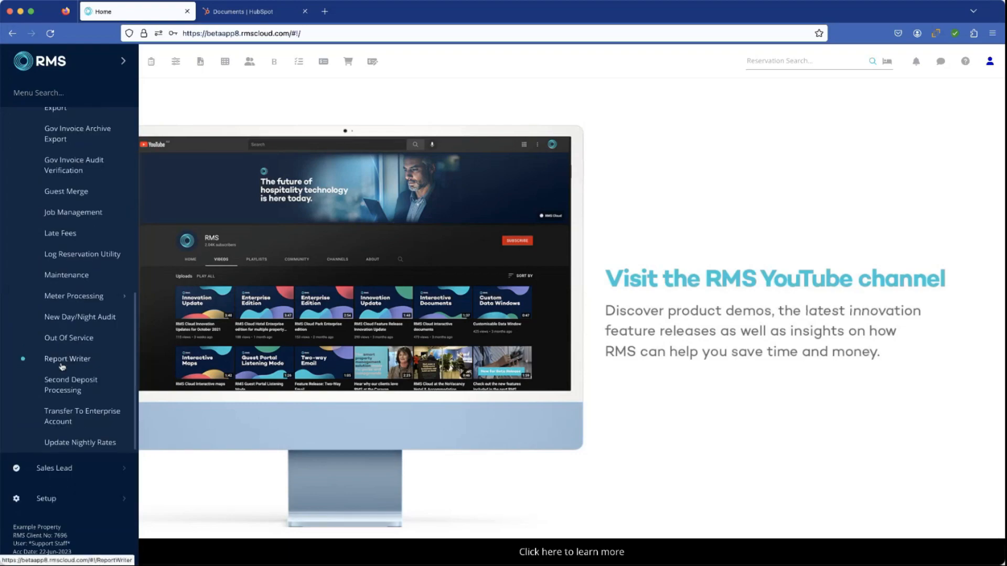
click(62, 361)
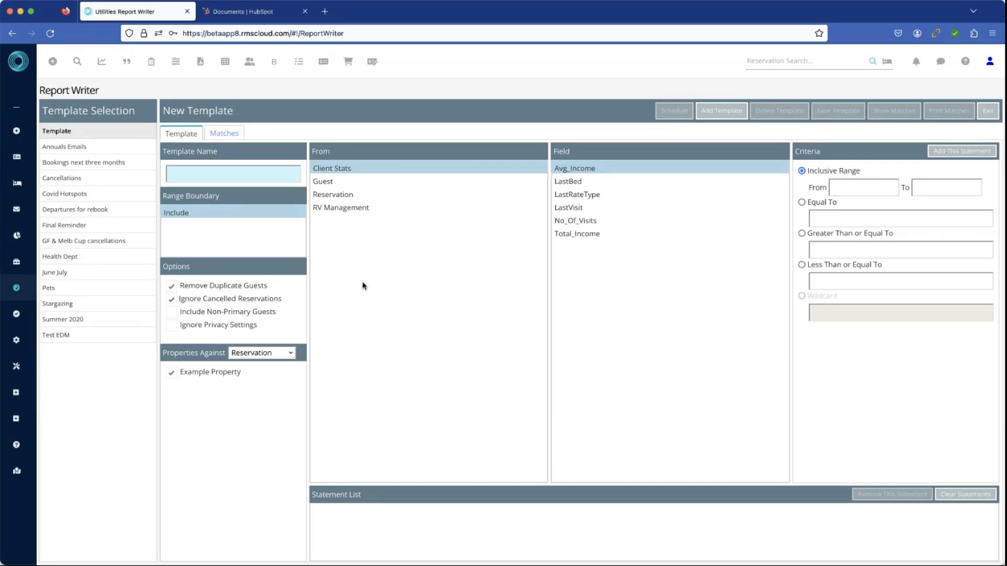
- Name the new template "Test 1" and match properties against Guest and Reservation
click(214, 174)
text(Test 1)
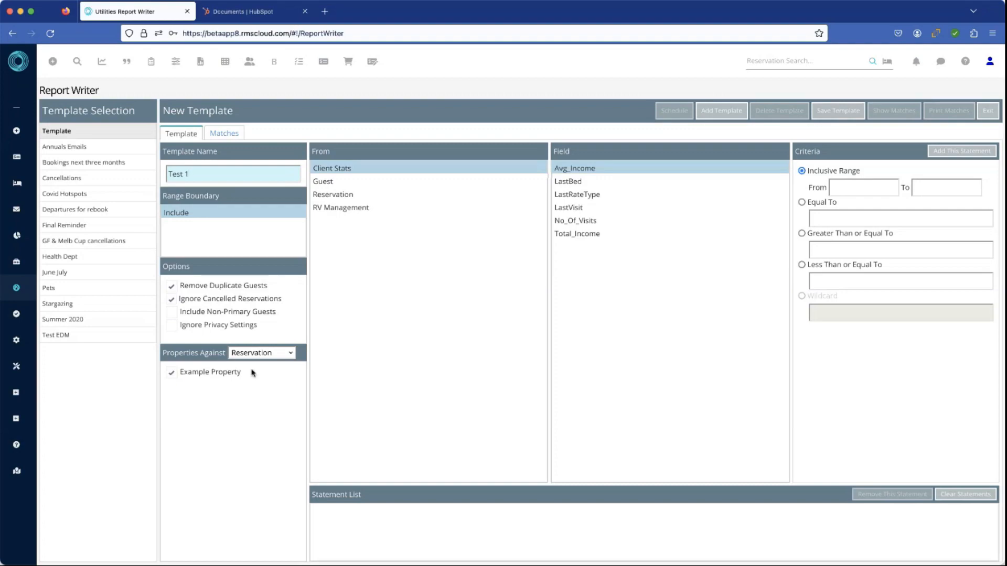
click(289, 356)
click(273, 378)
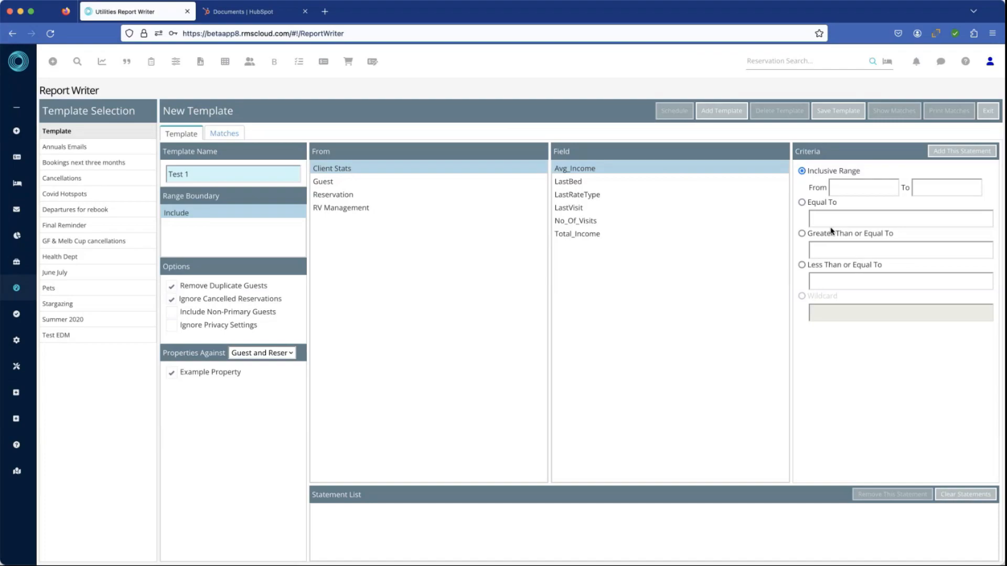
- Add an Include statement for the Client Stats field No_Of_Visits with a value greater than or equal to 3
click(802, 234)
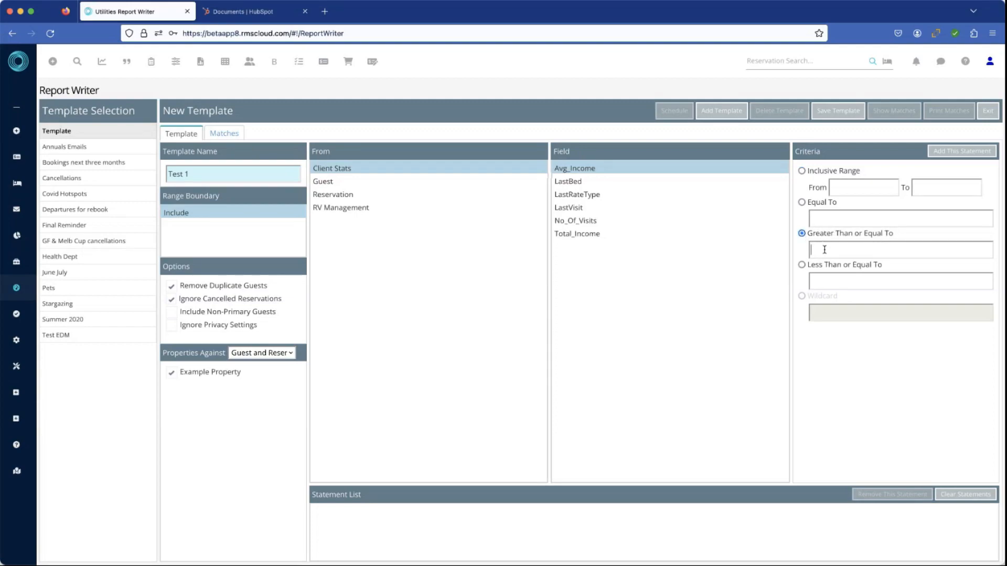
text(500)
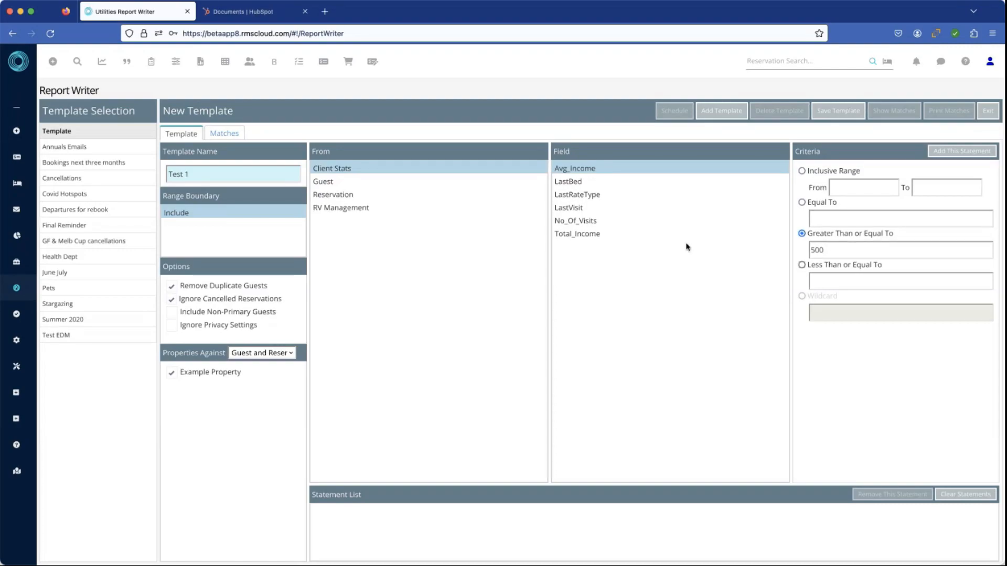
click(591, 224)
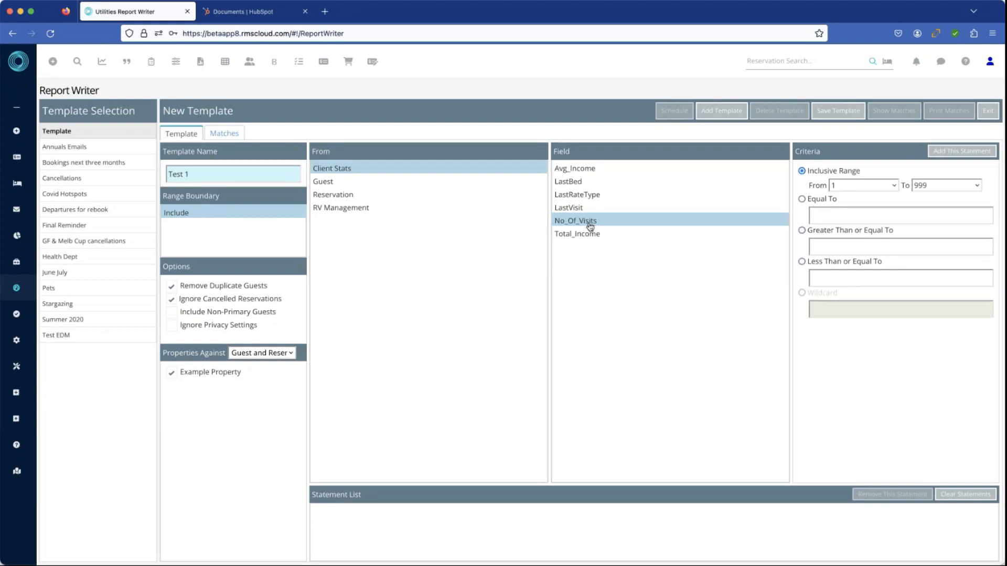
click(802, 230)
click(838, 250)
text(3)
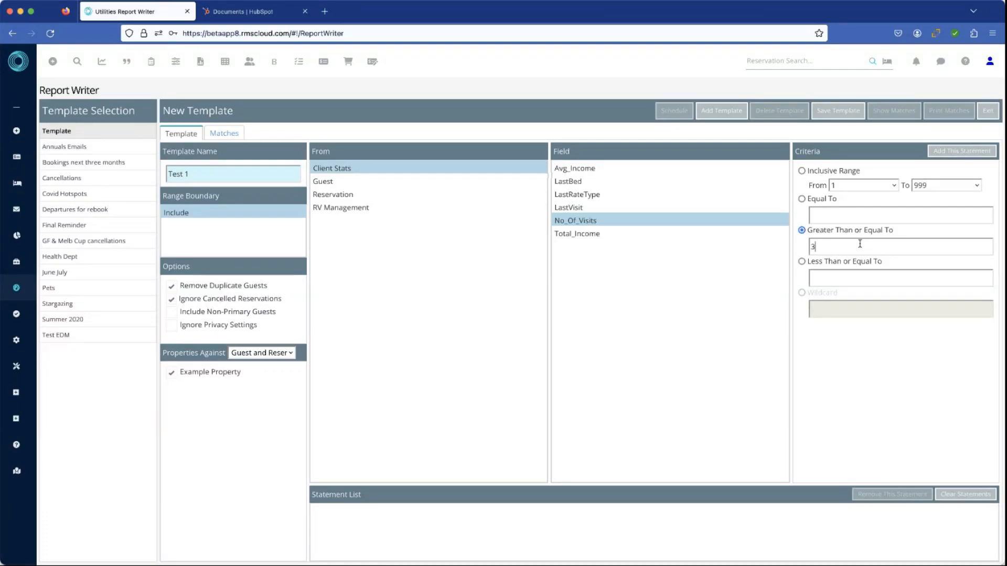
click(953, 152)
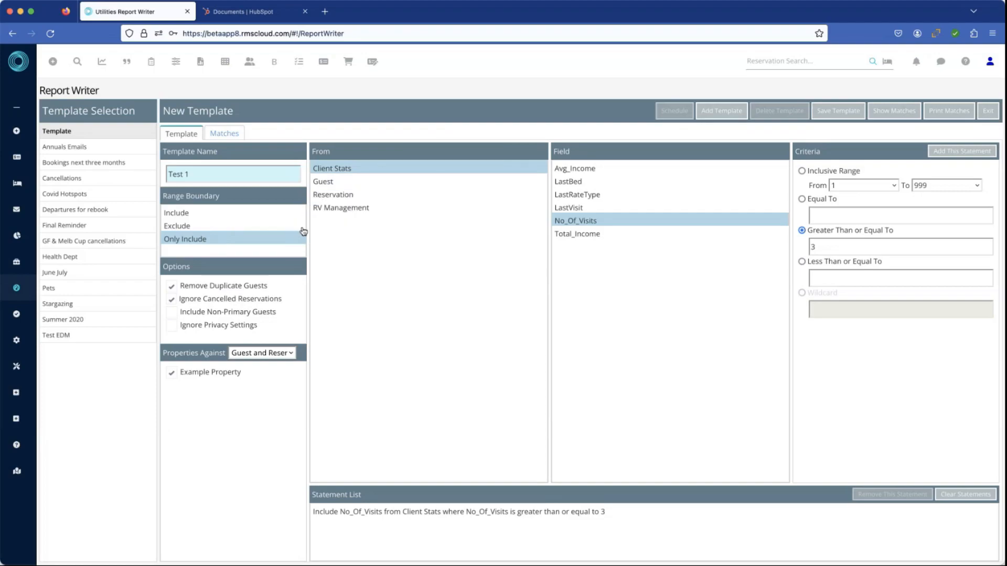
- Choose the Arrive_Date_Medium field from Reservation for an Only Include statement
click(346, 196)
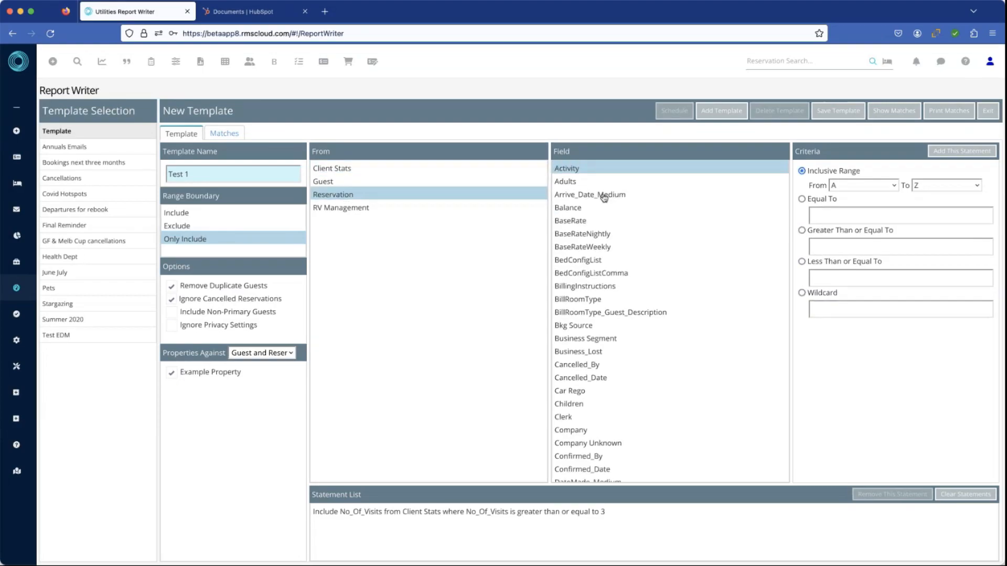
click(603, 196)
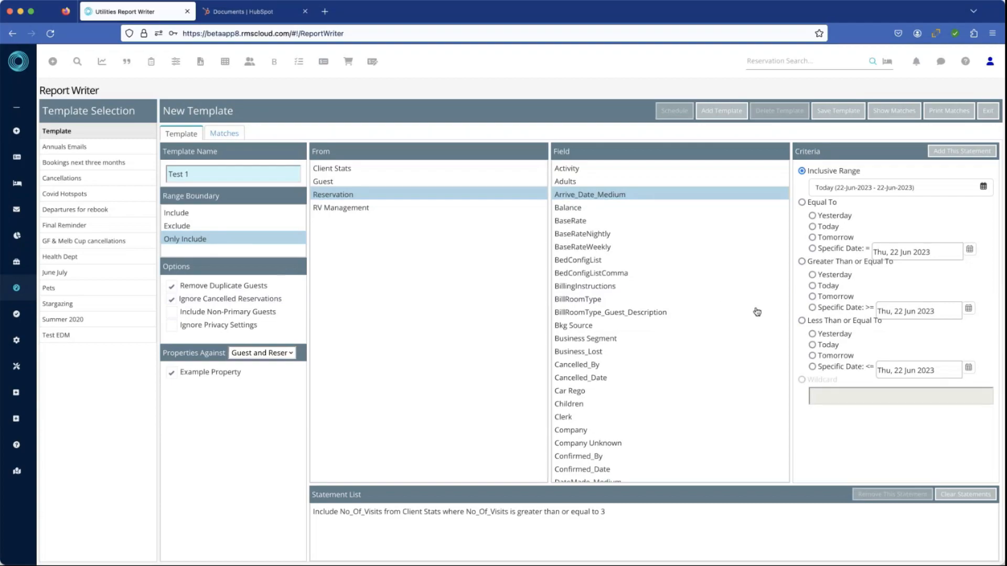
click(890, 188)
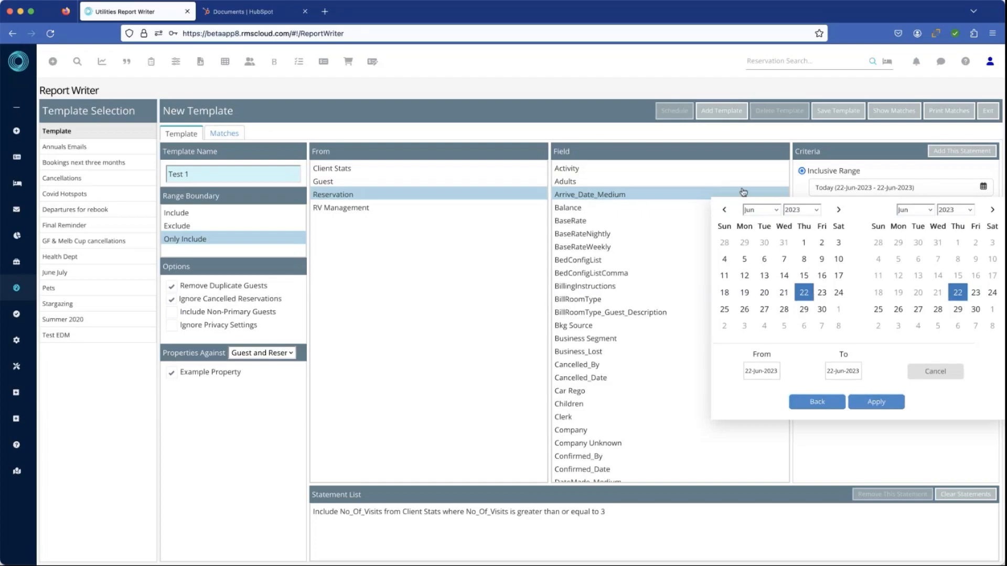
click(734, 168)
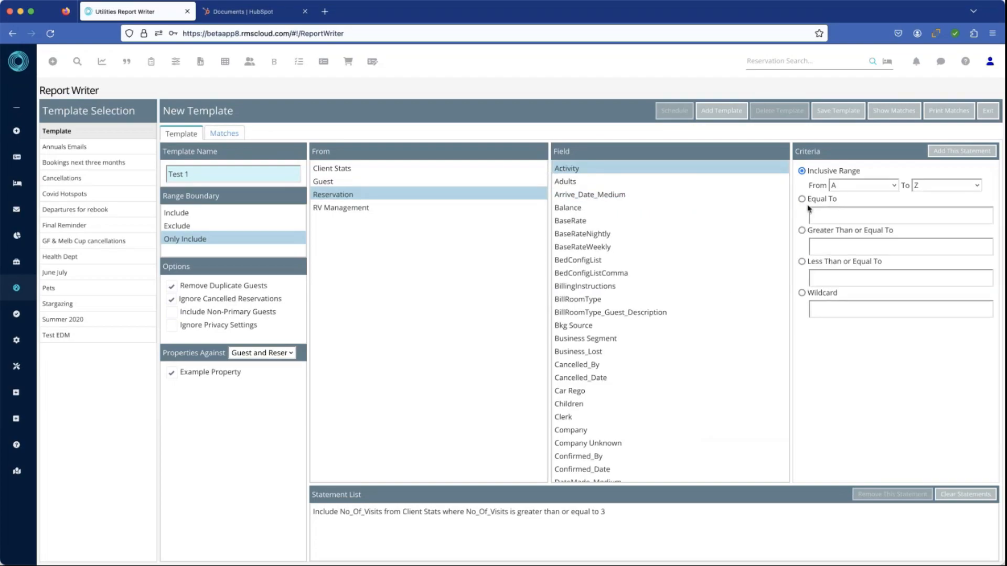
click(802, 231)
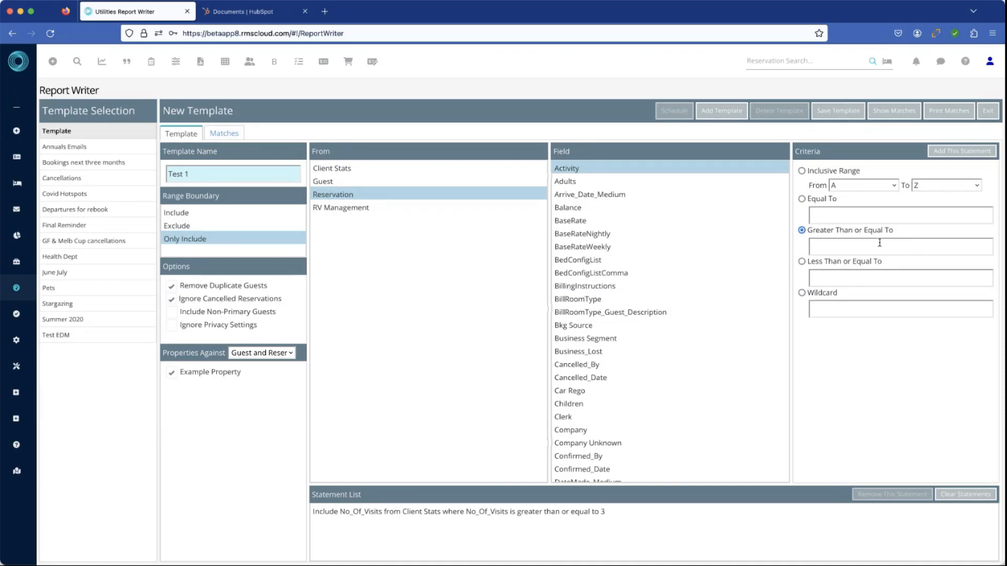
click(609, 198)
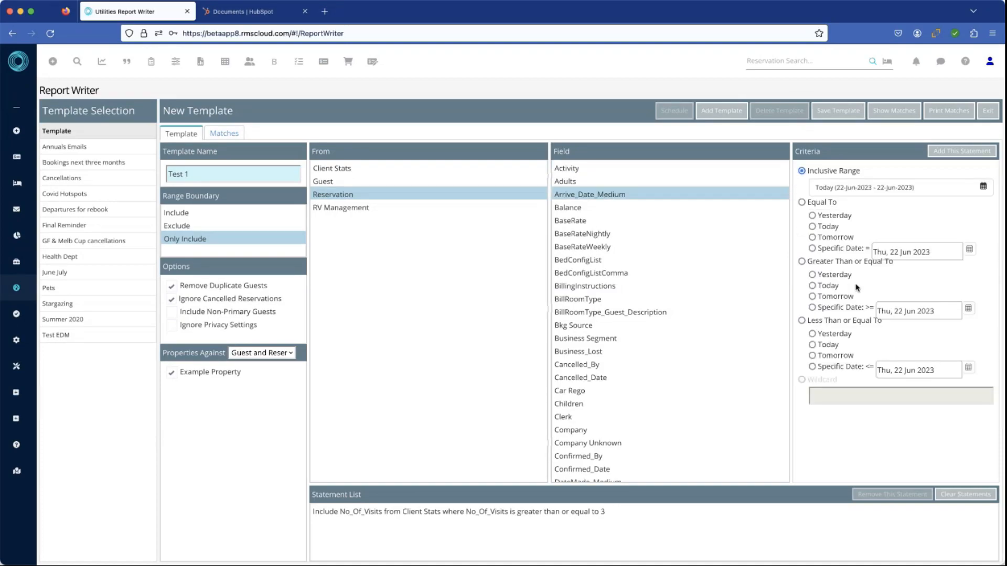
click(802, 262)
click(812, 308)
click(923, 314)
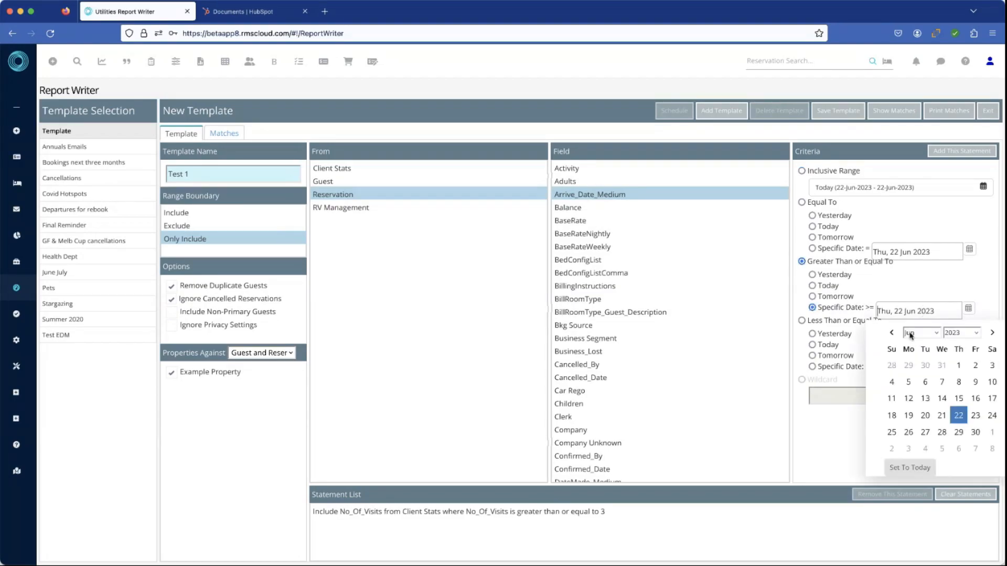
click(892, 332)
click(892, 333)
click(892, 332)
click(893, 333)
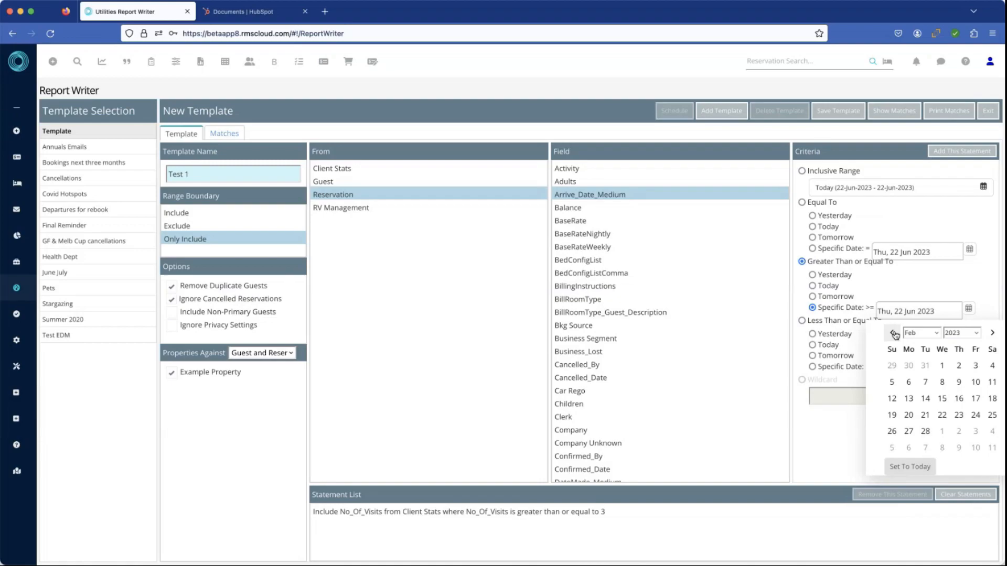
click(802, 320)
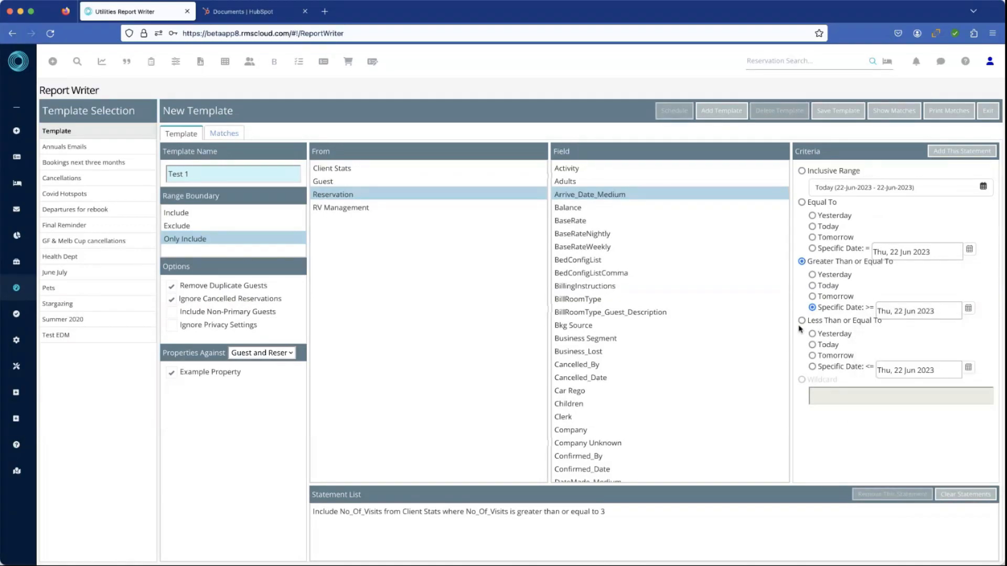
- Add an Only Include statement for Arrive_Date_Medium less than or equal to the specific date 22 Jun 2023
click(812, 368)
click(968, 367)
click(893, 393)
click(892, 394)
click(893, 393)
click(892, 394)
click(892, 393)
click(892, 393)
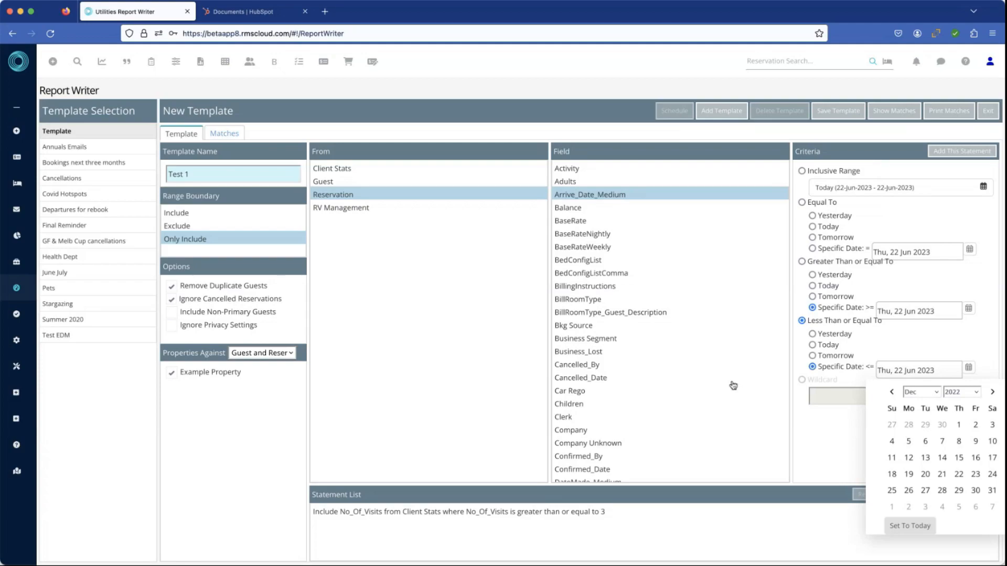
click(835, 418)
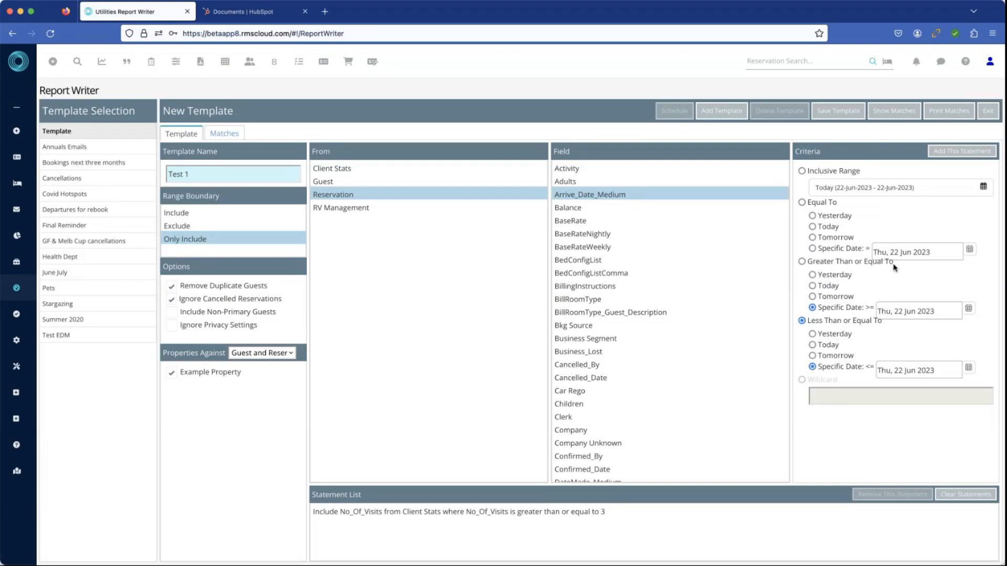
click(958, 153)
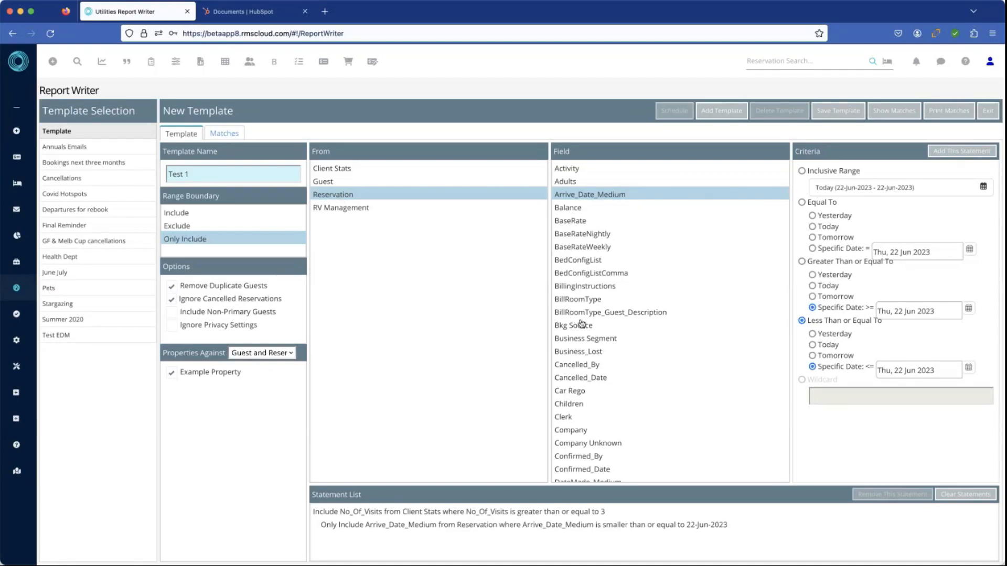
- Add an Only Include statement for the Reservation field Room Type using the wildcard *suites*
scroll(635, 341, down, 4)
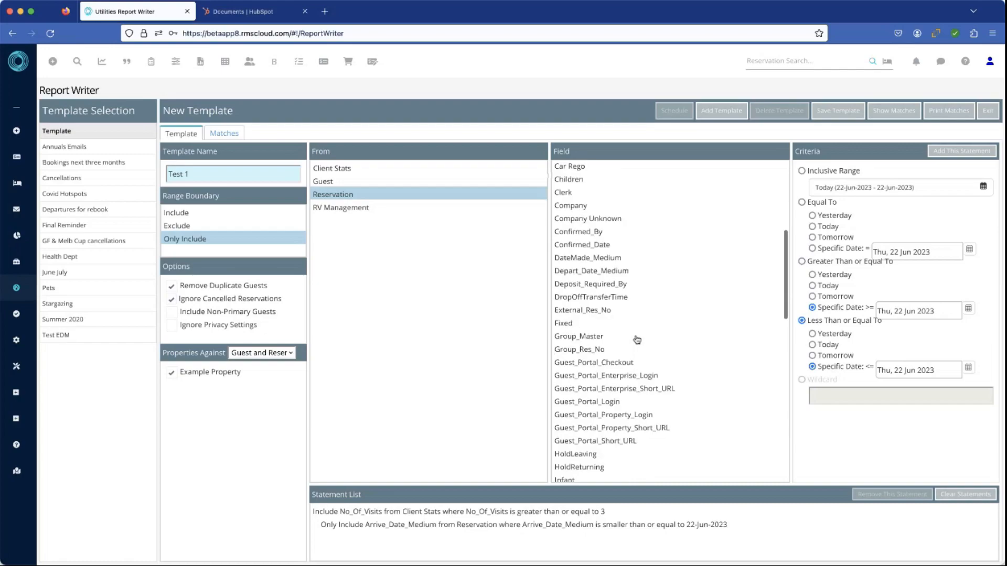
scroll(637, 340, down, 4)
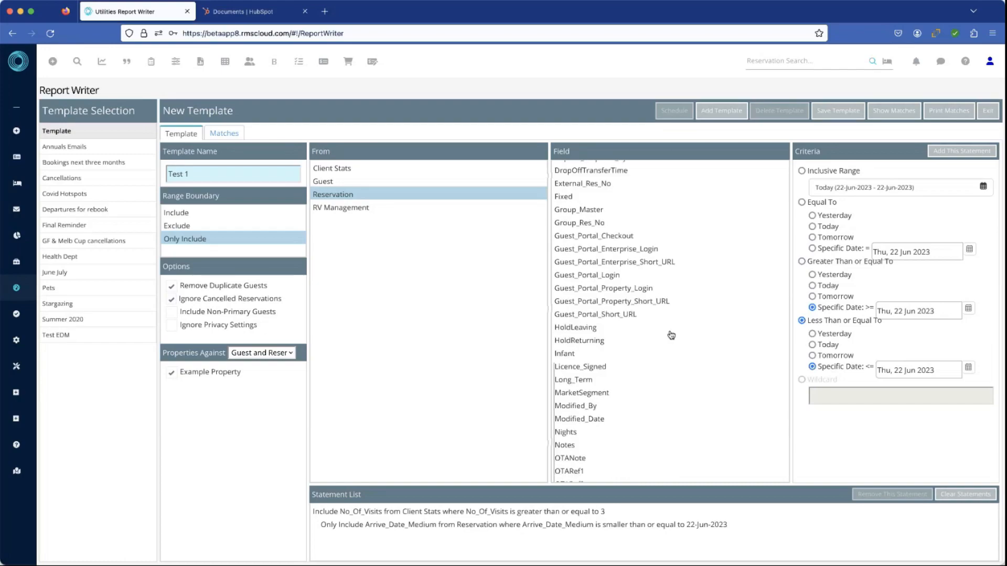
scroll(673, 335, down, 2)
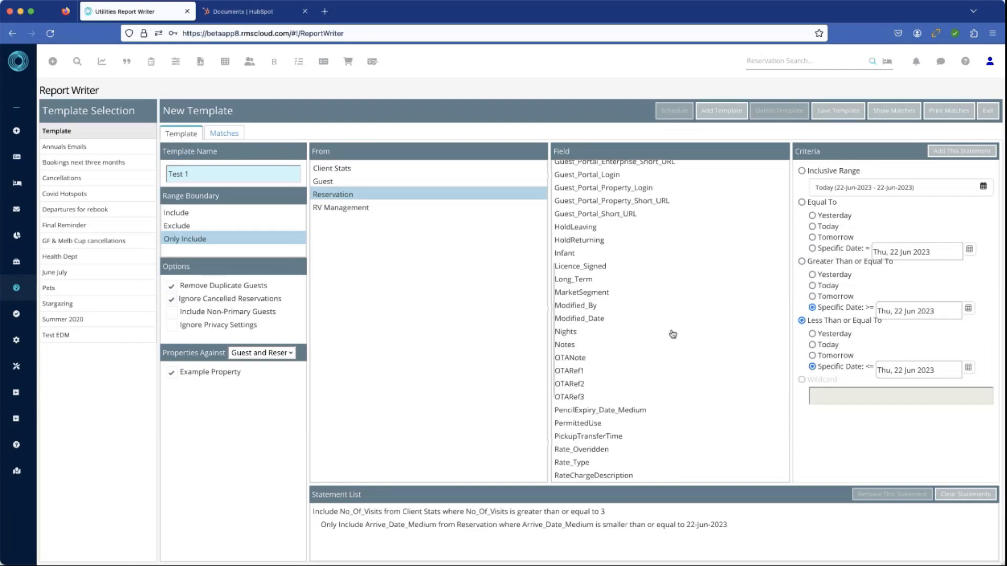
scroll(667, 333, down, 4)
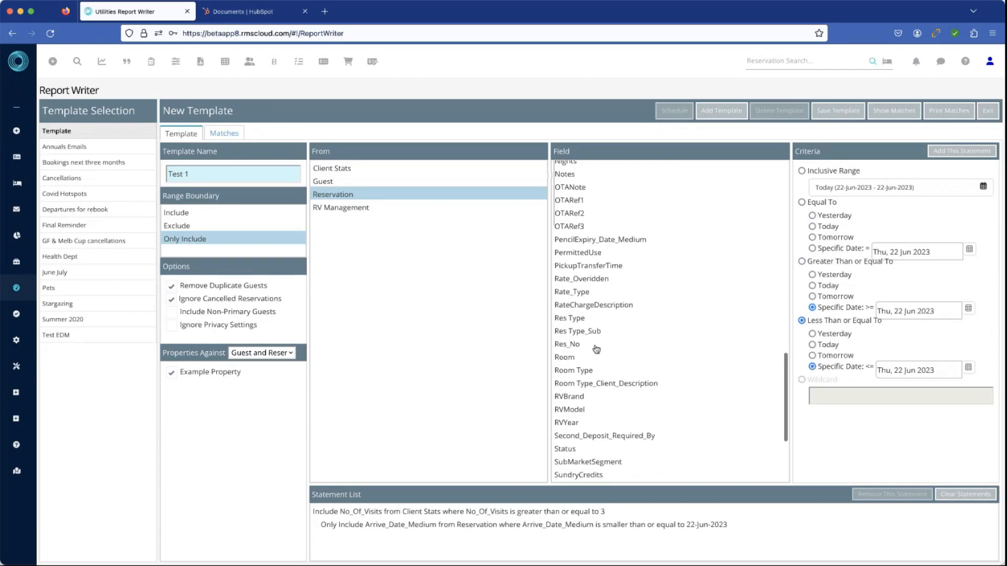
click(586, 370)
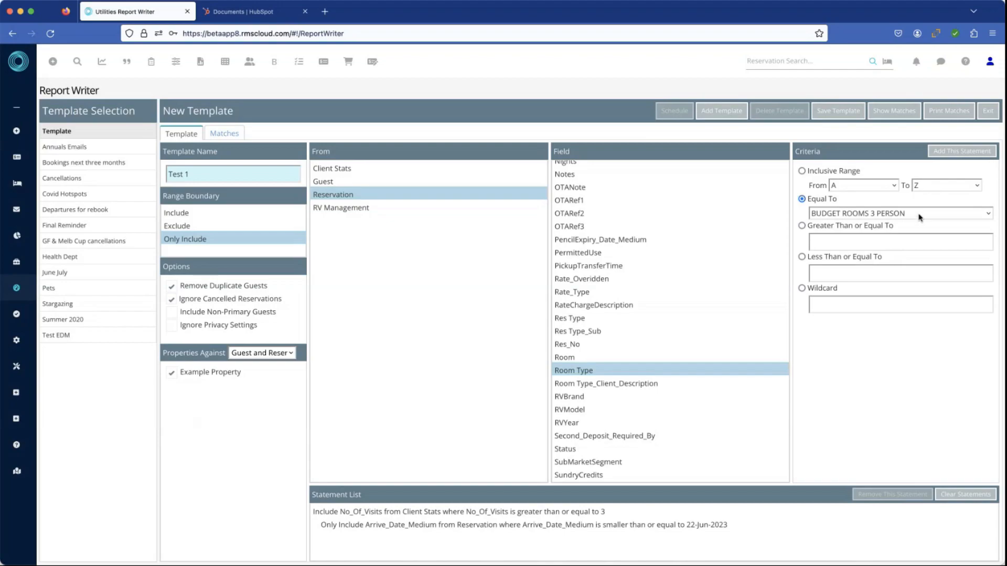
click(802, 288)
click(832, 302)
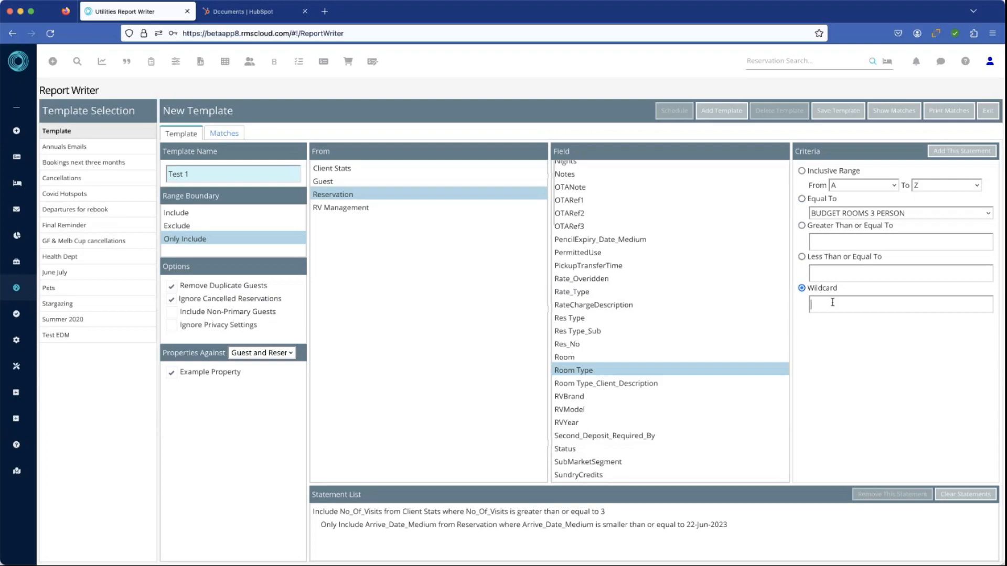
text(*suites*)
click(950, 152)
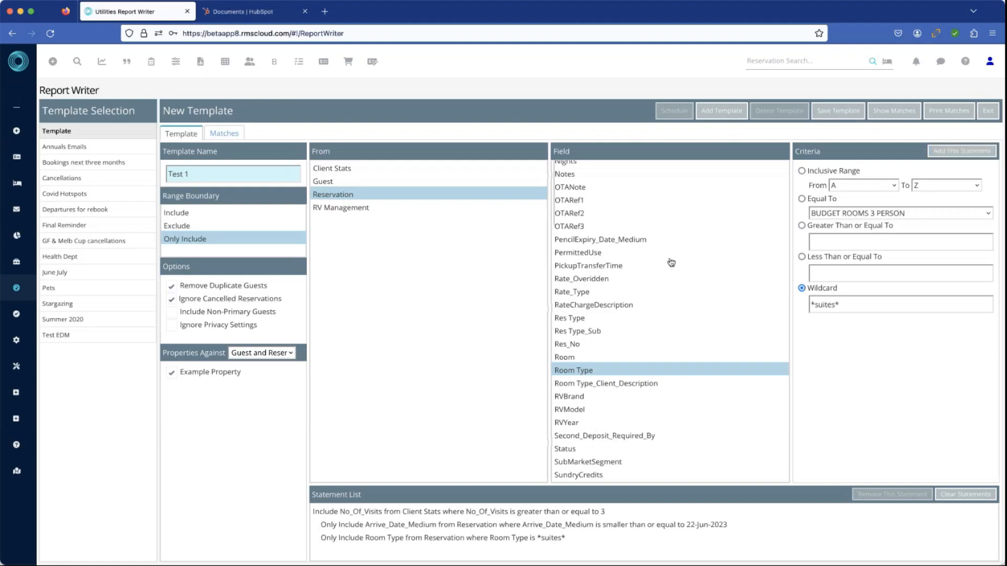
- Add an Only Include statement for the Guest field Region equal to 1-2 Hour Drive
click(333, 182)
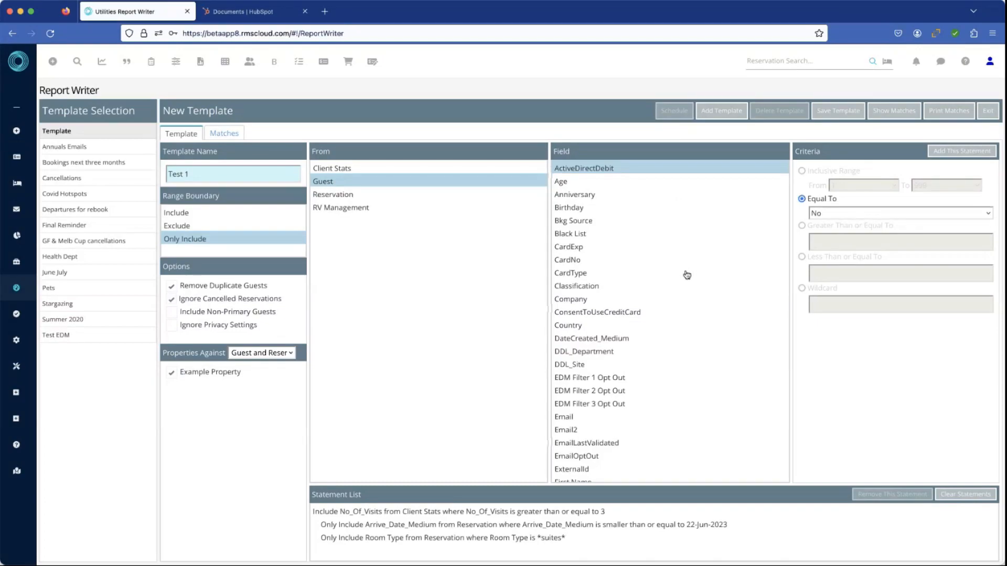
scroll(687, 268, down, 3)
scroll(687, 273, down, 6)
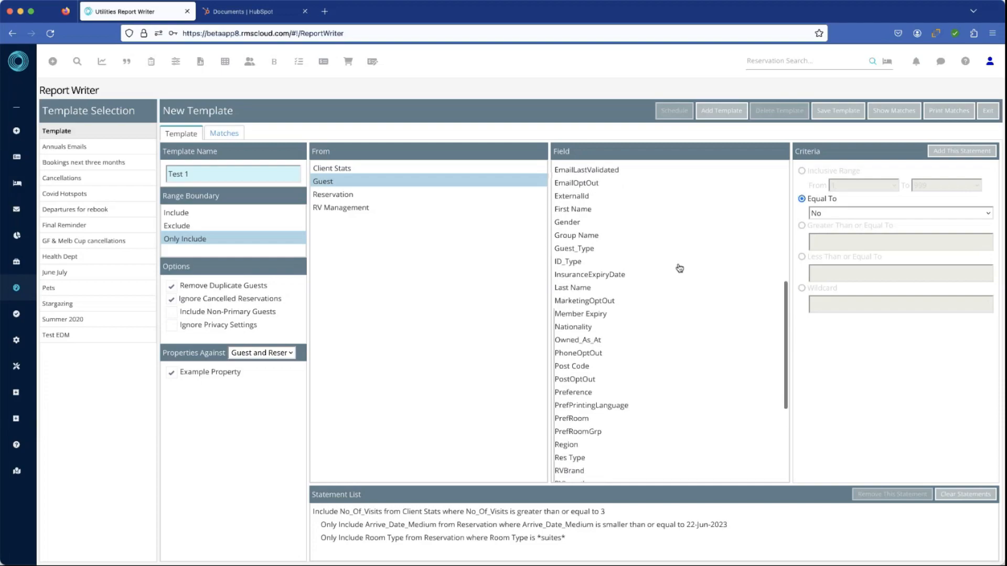
scroll(683, 261, up, 1)
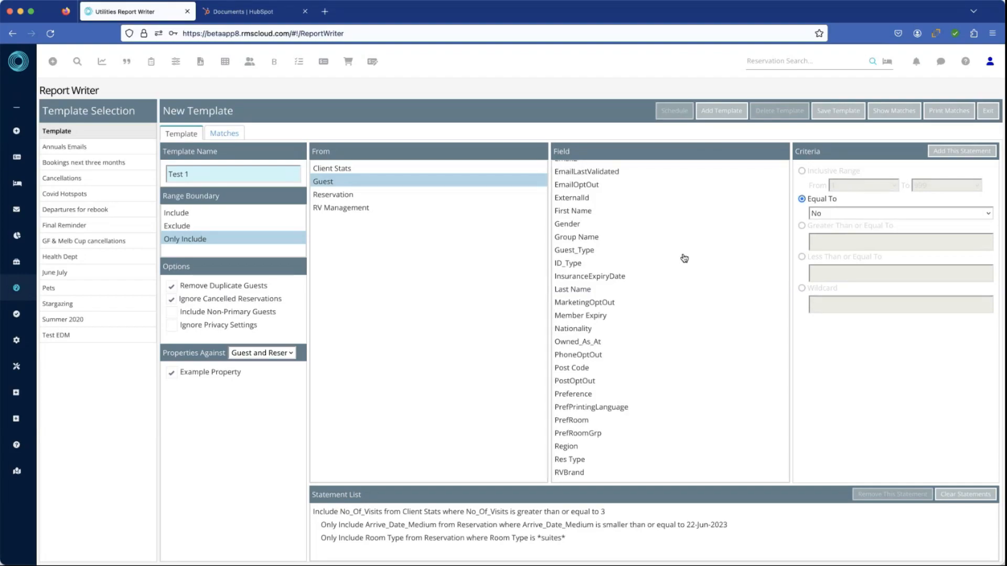
scroll(650, 393, down, 3)
click(570, 402)
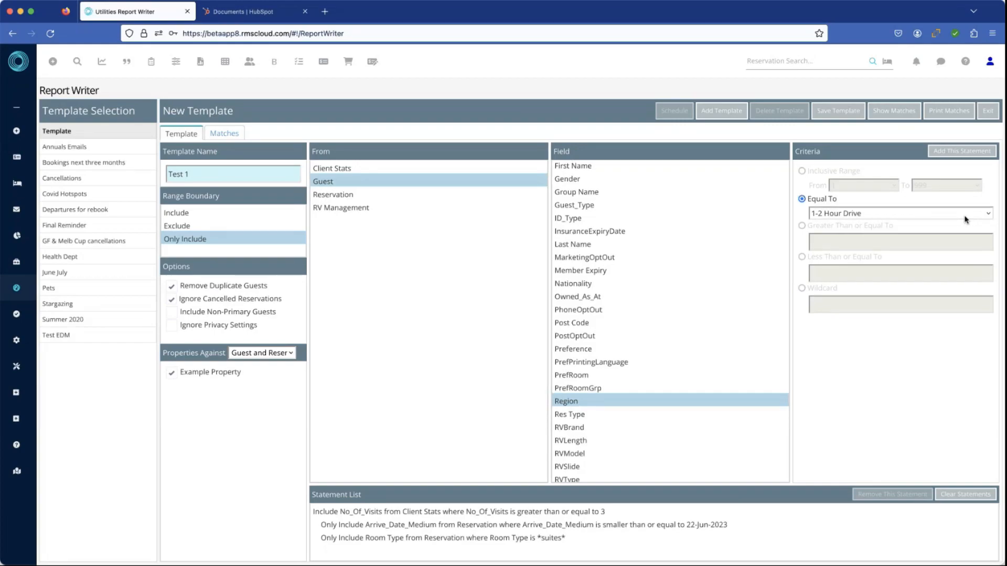
click(974, 153)
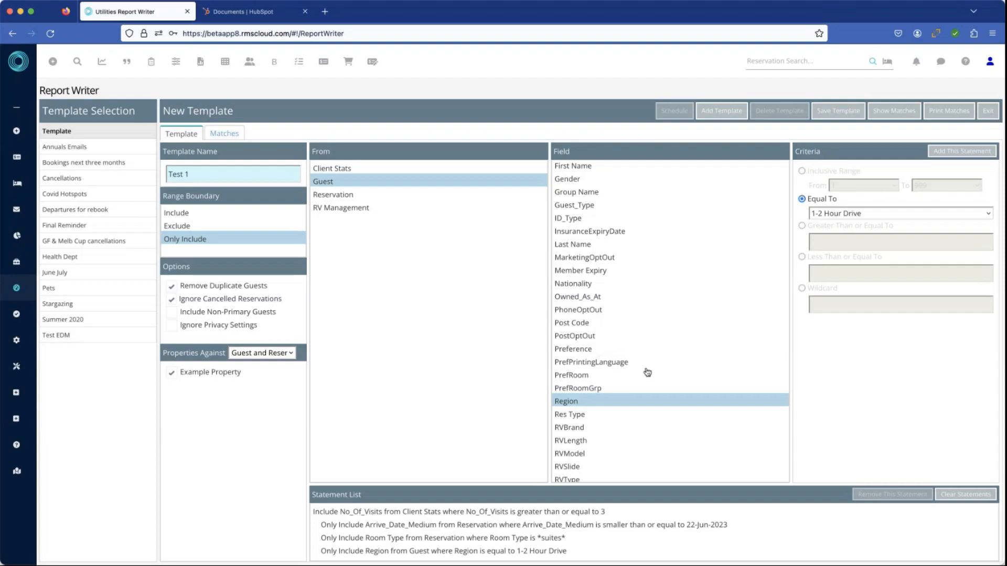
- Exit the Test 1 template without saving and reopen Report Writer with a blank template
scroll(617, 231, up, 1)
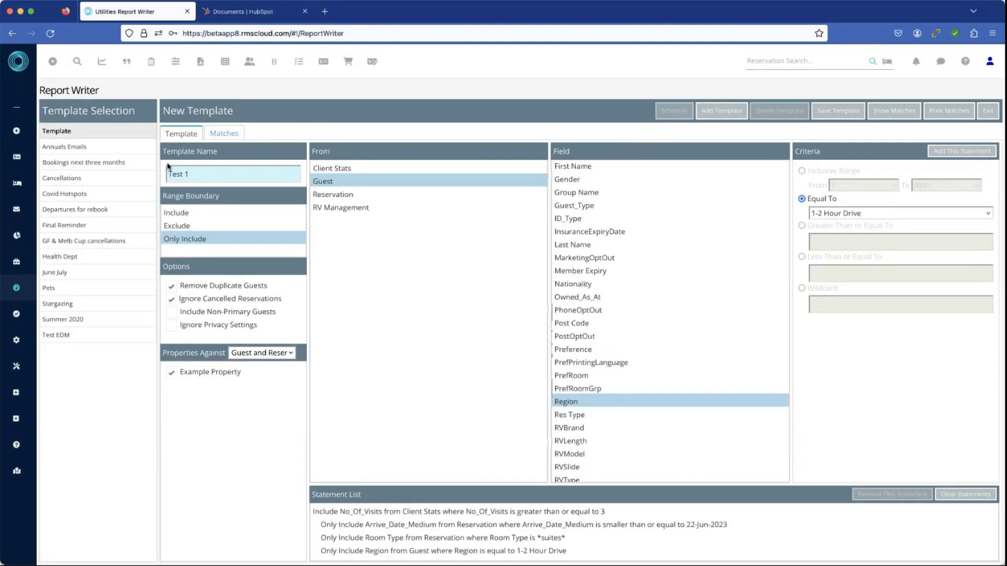
click(988, 114)
click(201, 62)
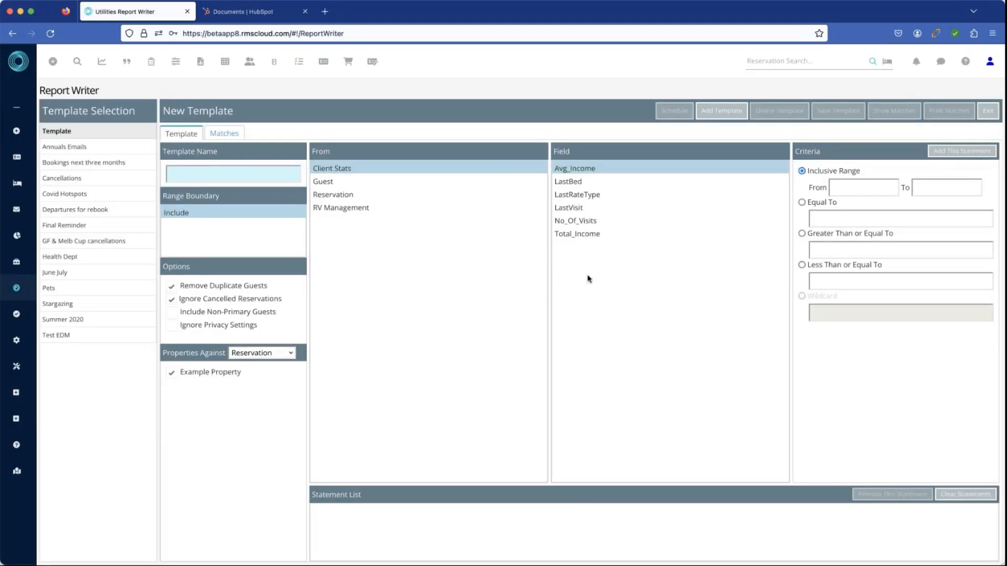
- Add an Include statement for the Reservation field Arrive_Date_Medium with an inclusive range from 05-Dec-2022 to 06-Jun-2023
click(346, 198)
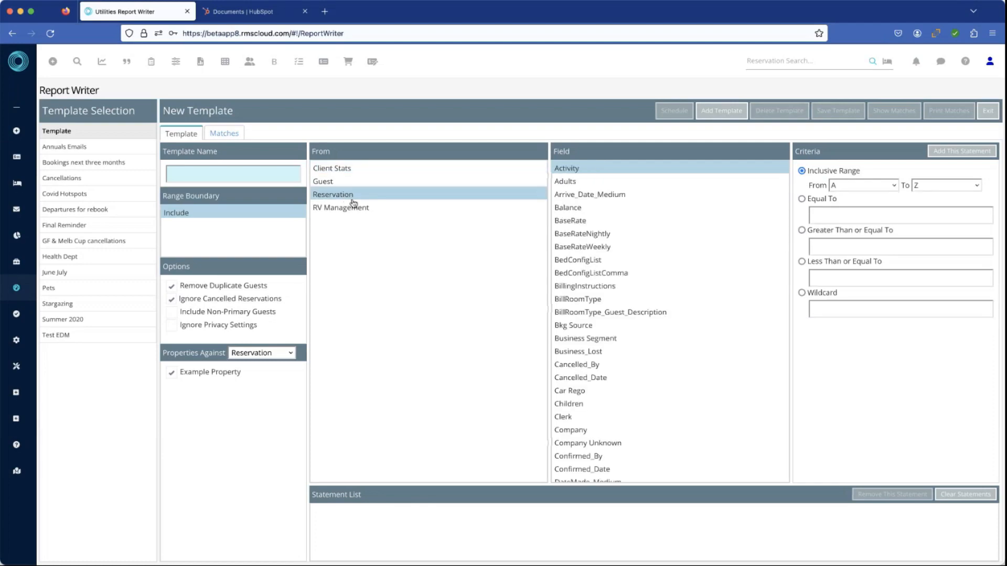
click(598, 197)
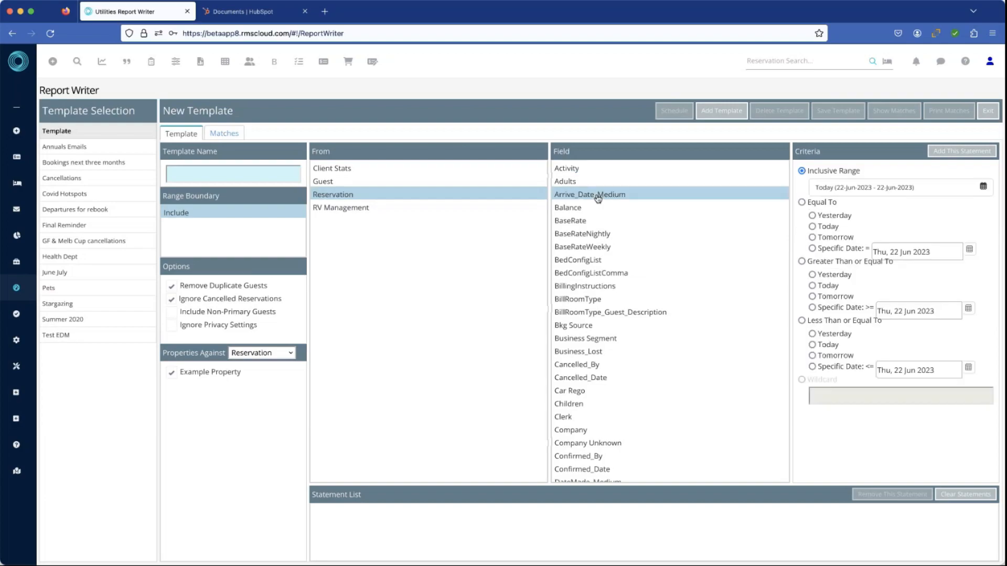
click(886, 190)
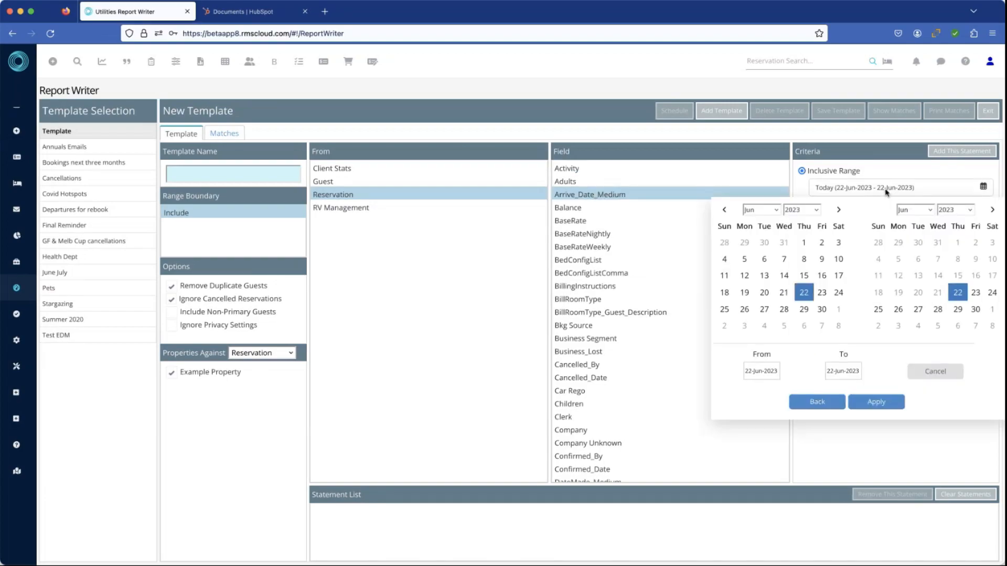
click(725, 210)
click(724, 210)
click(724, 210)
click(724, 211)
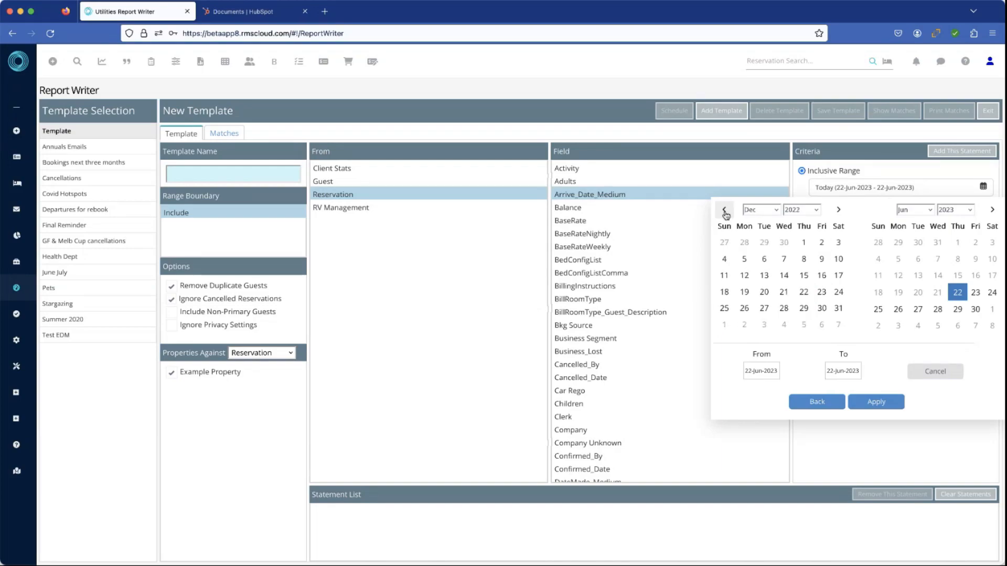
click(724, 210)
click(724, 211)
click(745, 259)
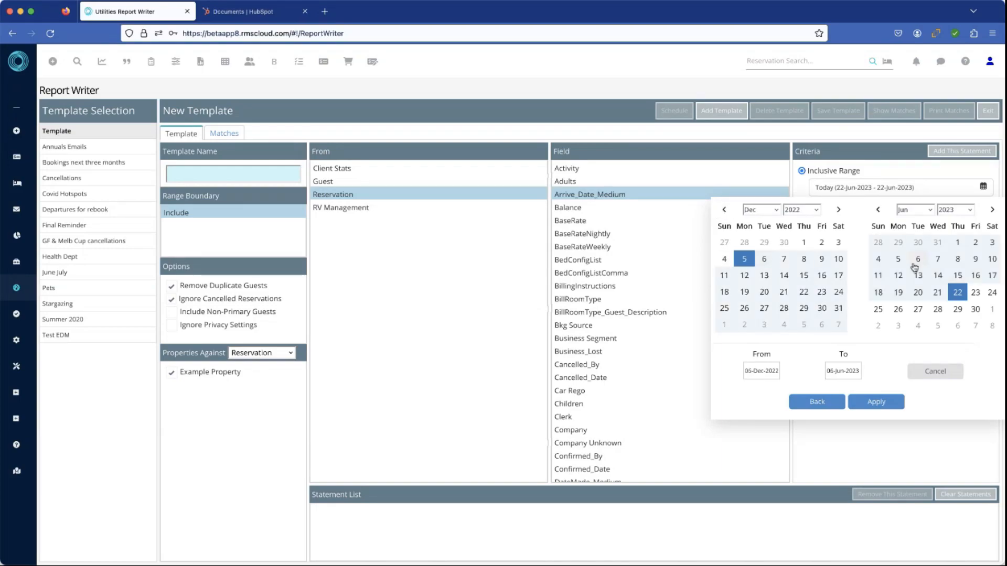
click(918, 259)
click(863, 404)
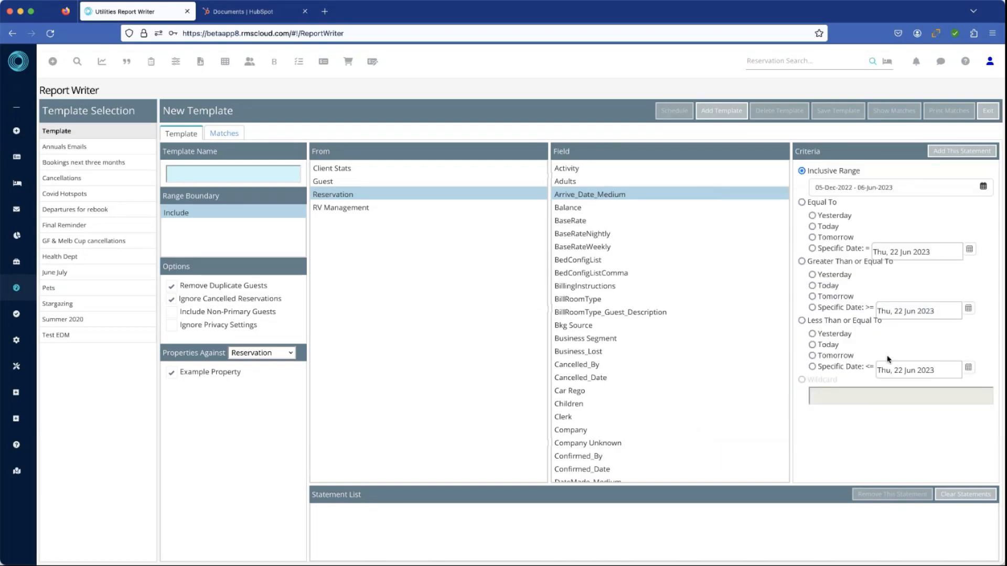
click(970, 152)
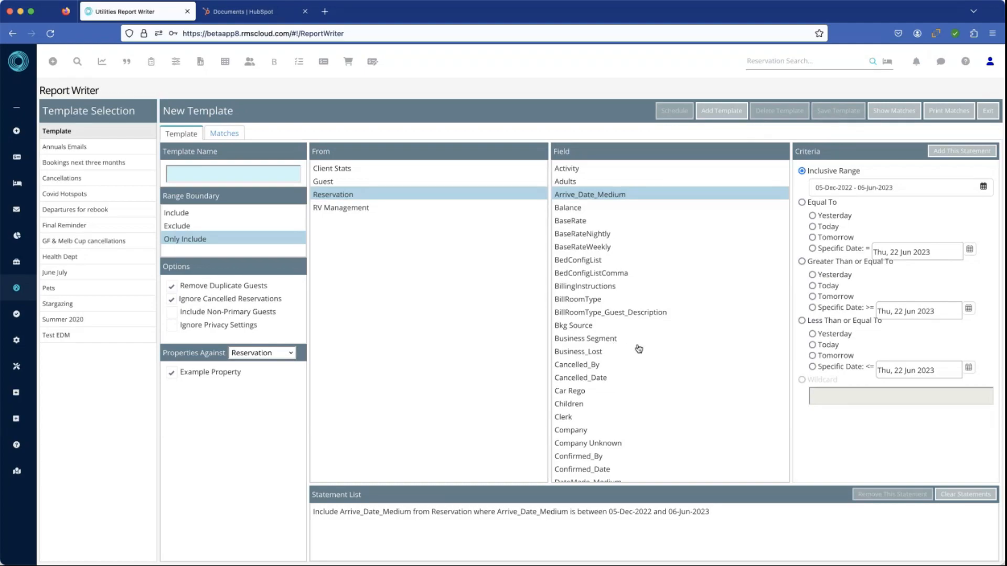
- Add an Only Include statement for the Guest field Email using the wildcard *@*
scroll(632, 348, down, 3)
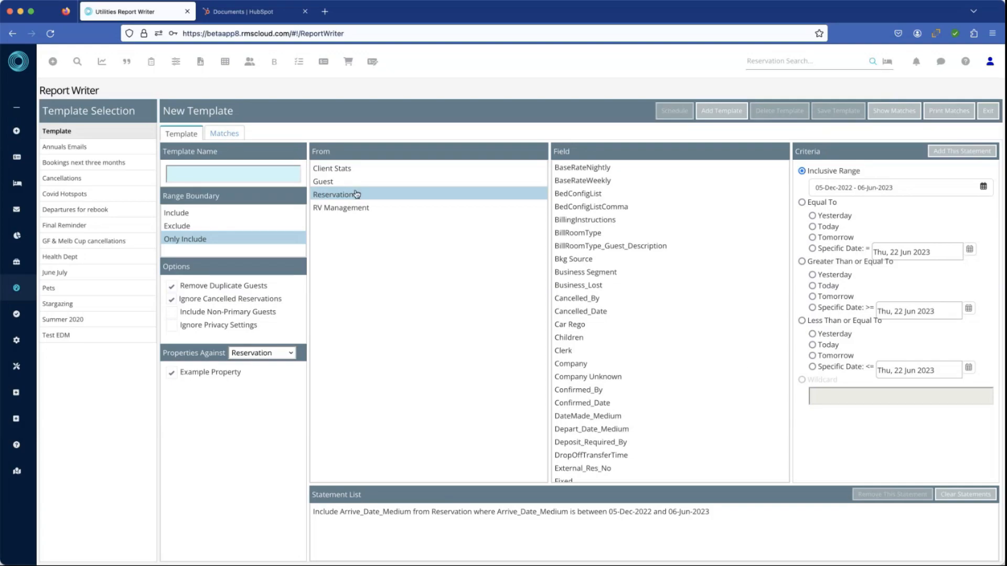
click(333, 184)
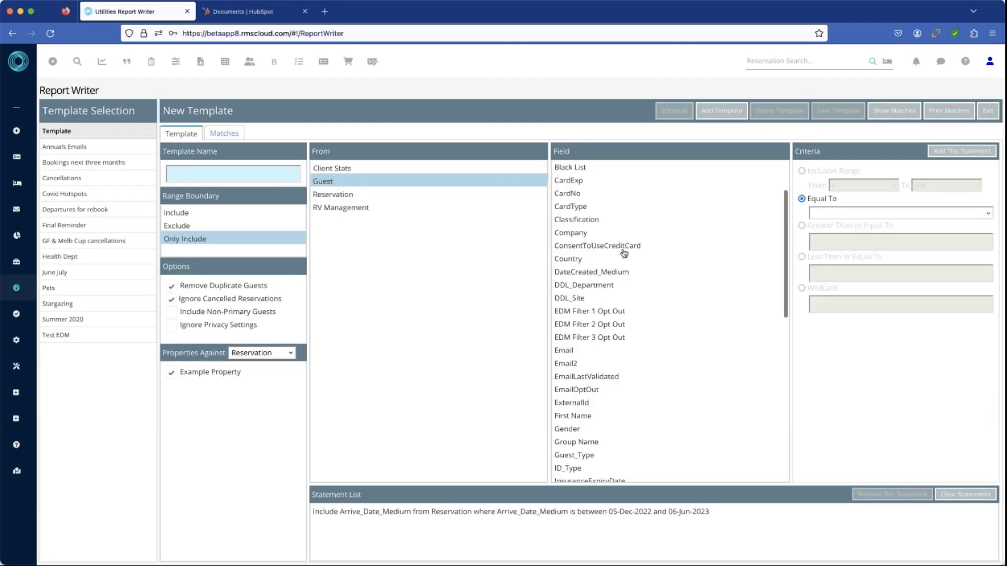
click(572, 351)
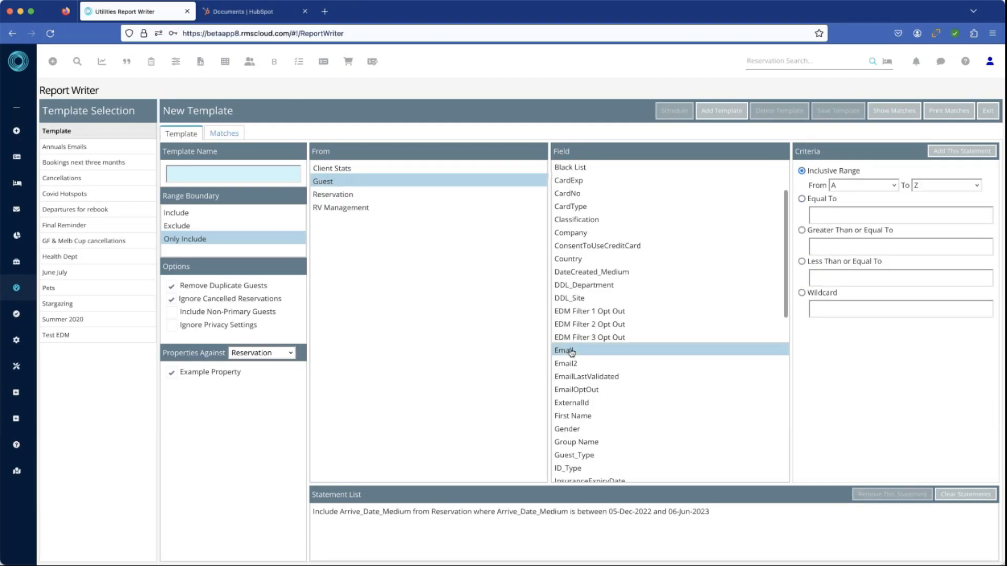
click(802, 294)
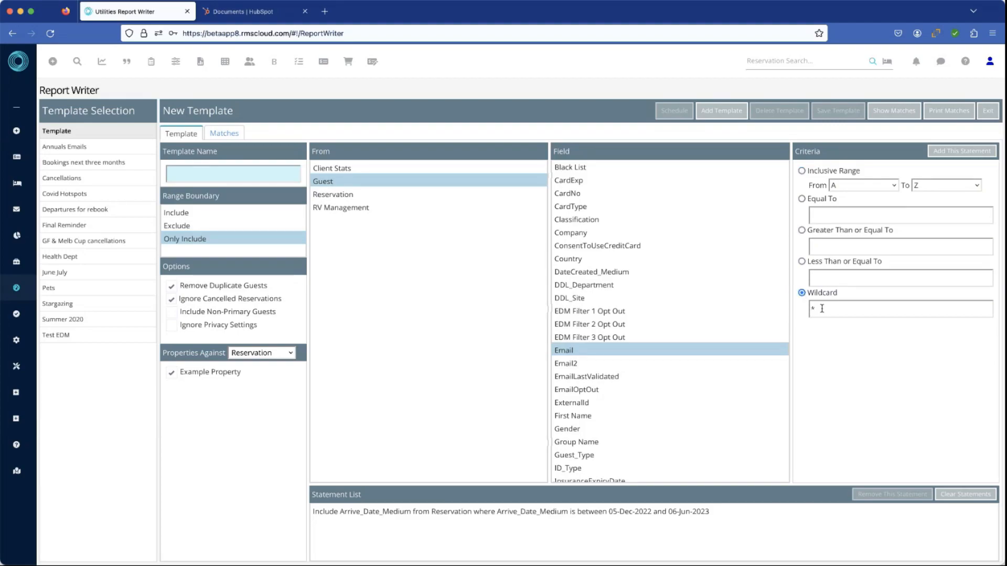
click(821, 309)
text(@*)
click(961, 151)
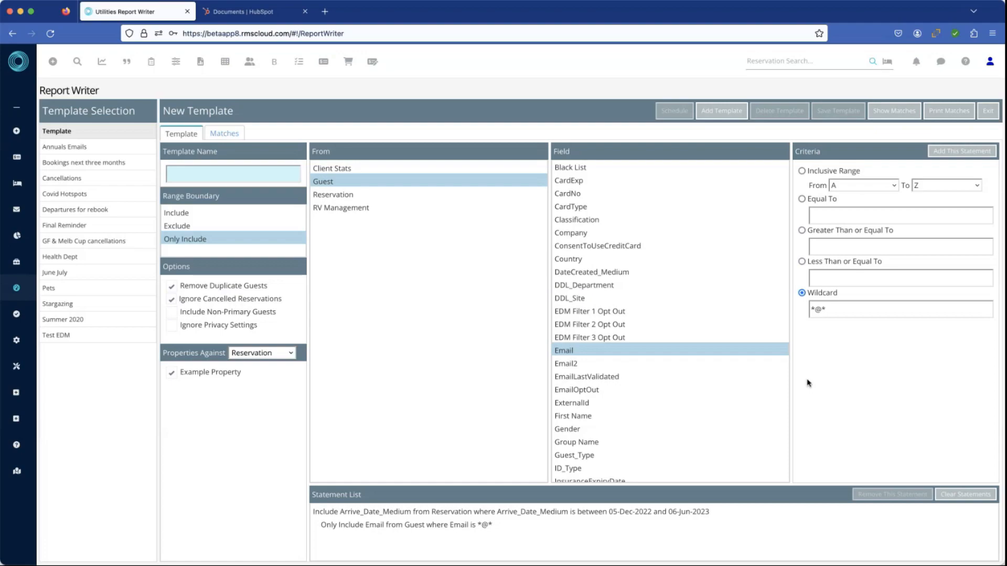
- Exit Report Writer without saving the template and open the Regions lookup table in Setup
click(989, 111)
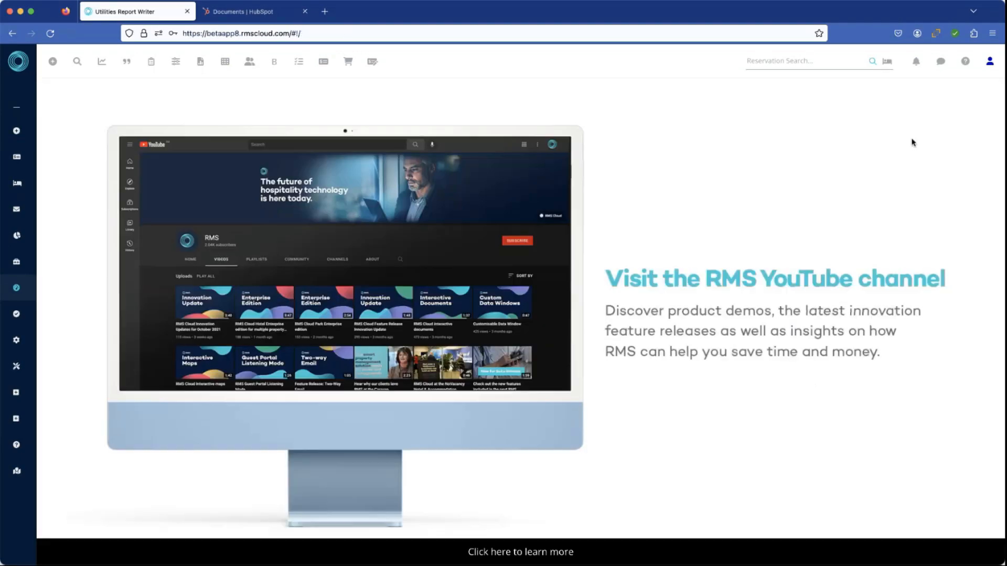
mouse_move(46, 306)
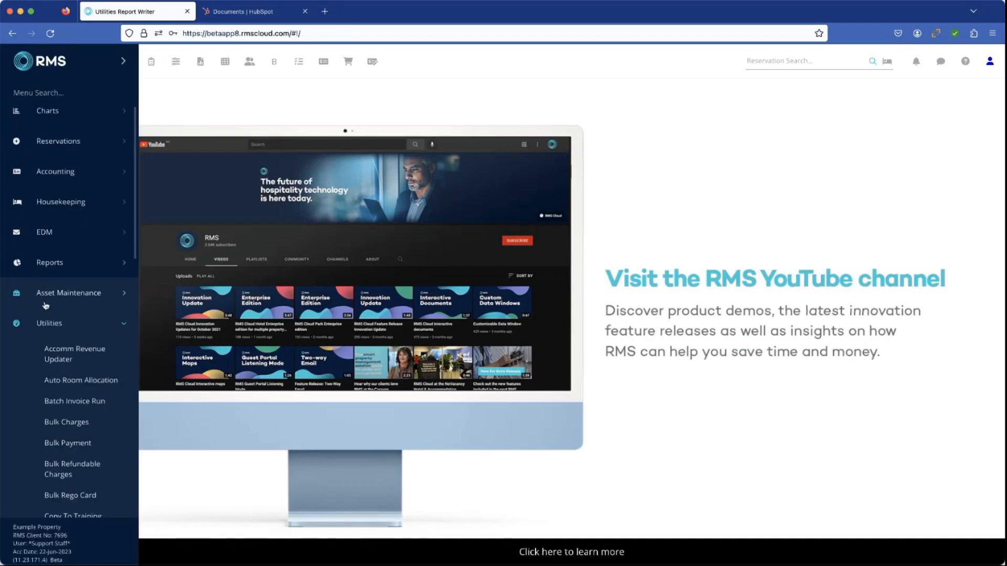
click(49, 324)
scroll(65, 305, down, 1)
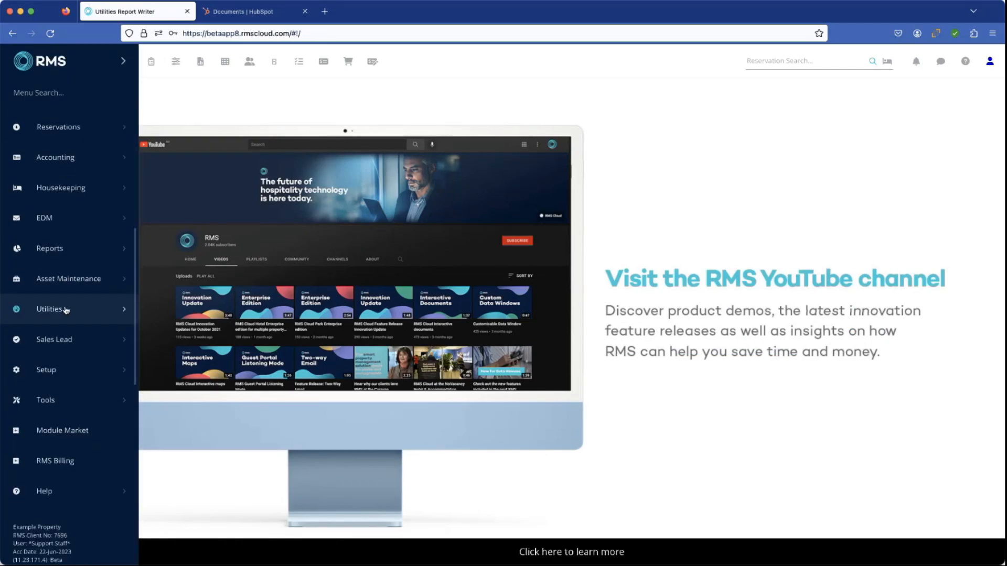
scroll(64, 315, down, 3)
click(61, 319)
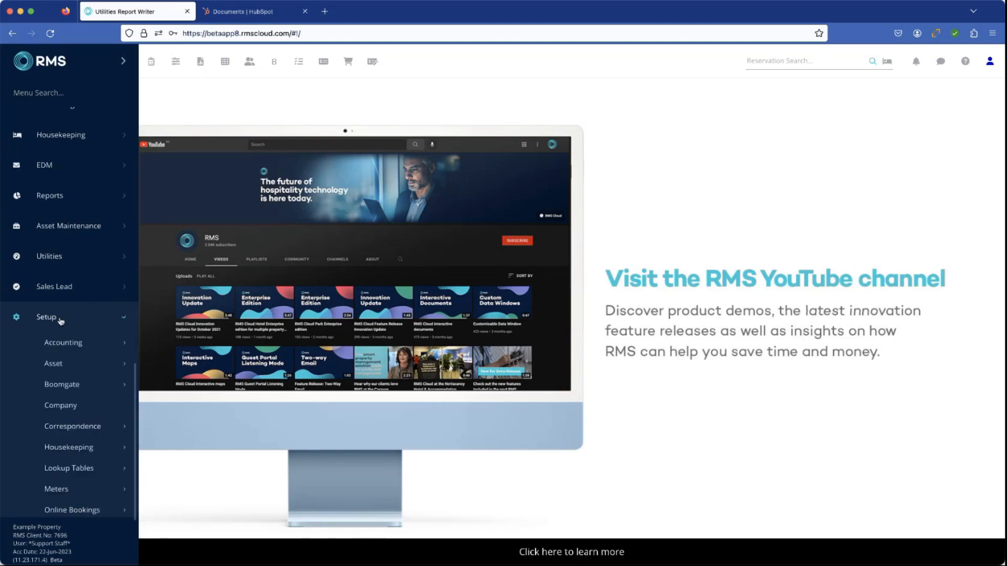
scroll(61, 322, down, 9)
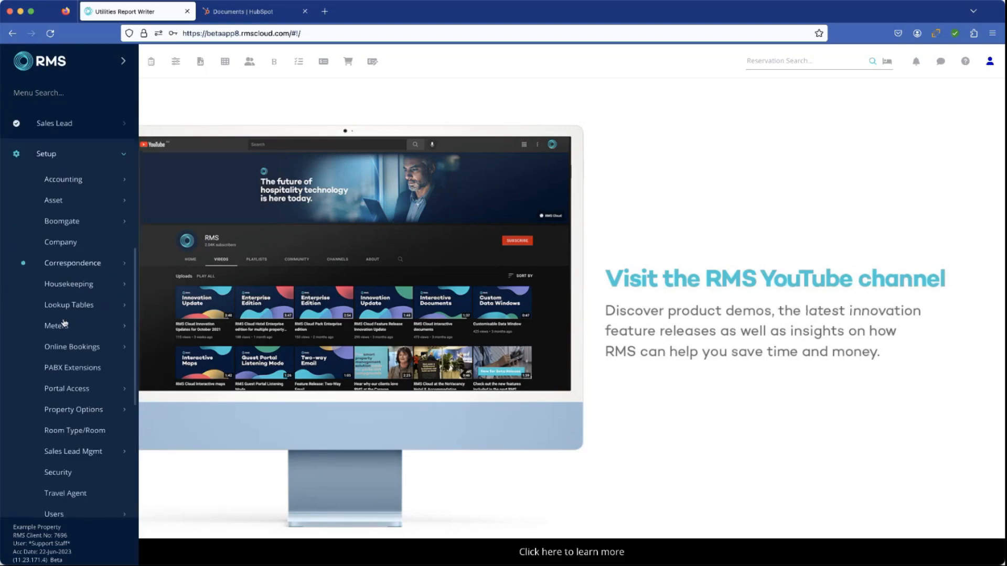
scroll(64, 324, down, 1)
click(66, 289)
scroll(79, 314, down, 7)
scroll(77, 317, down, 12)
scroll(77, 318, down, 7)
scroll(77, 318, down, 11)
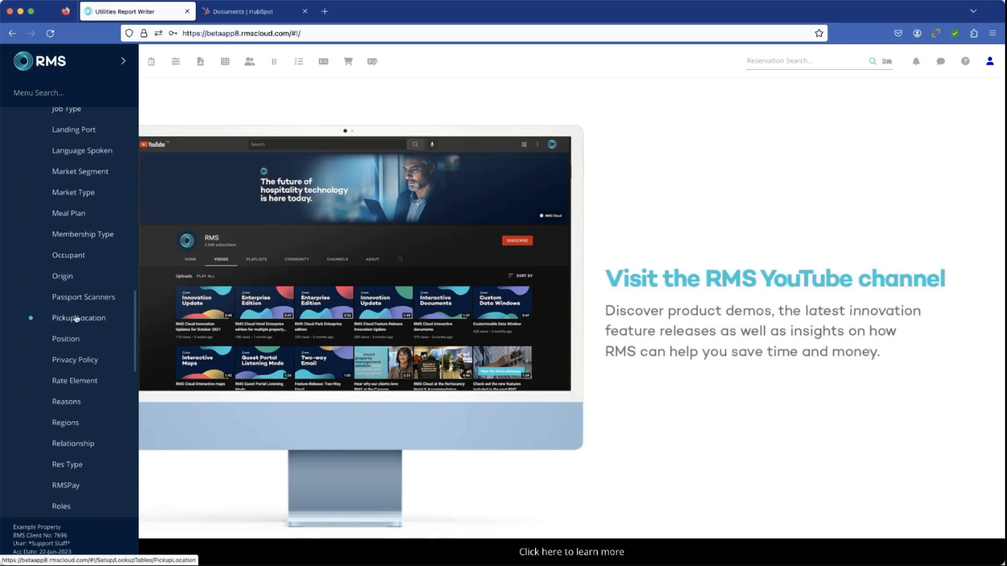
scroll(63, 351, down, 2)
click(67, 390)
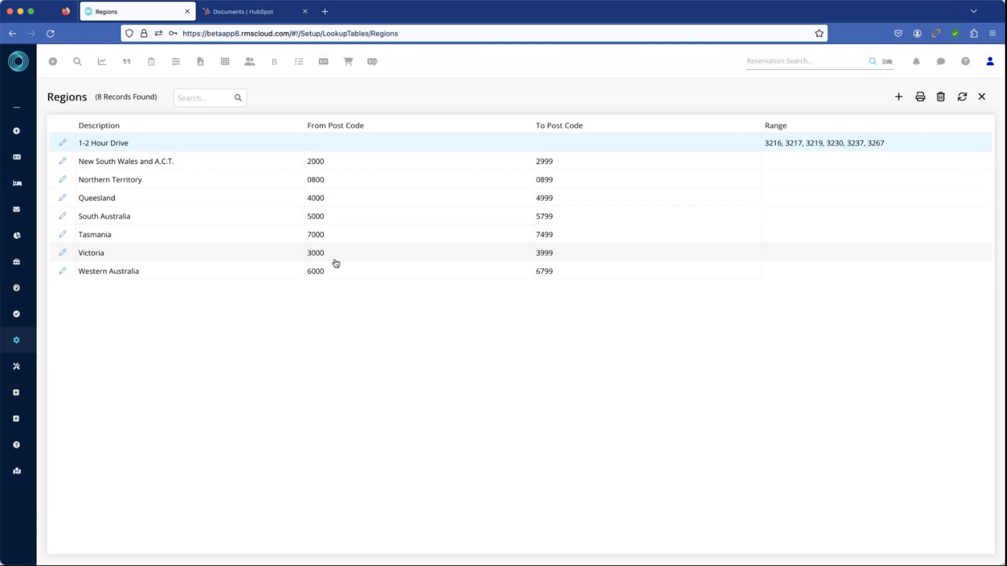
- Examine the post code settings of the 1-2 Hour Drive region and close the record
click(63, 143)
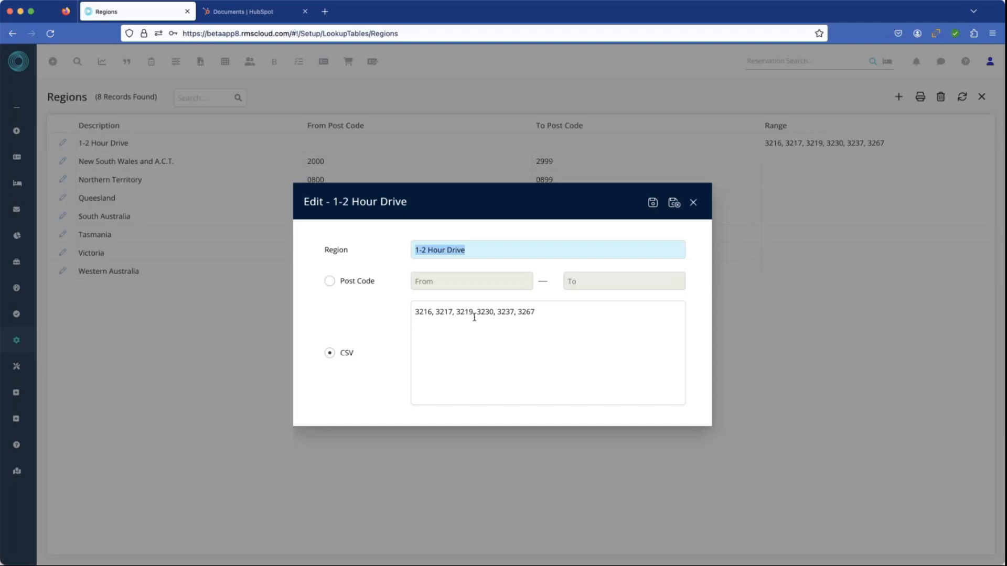
click(694, 203)
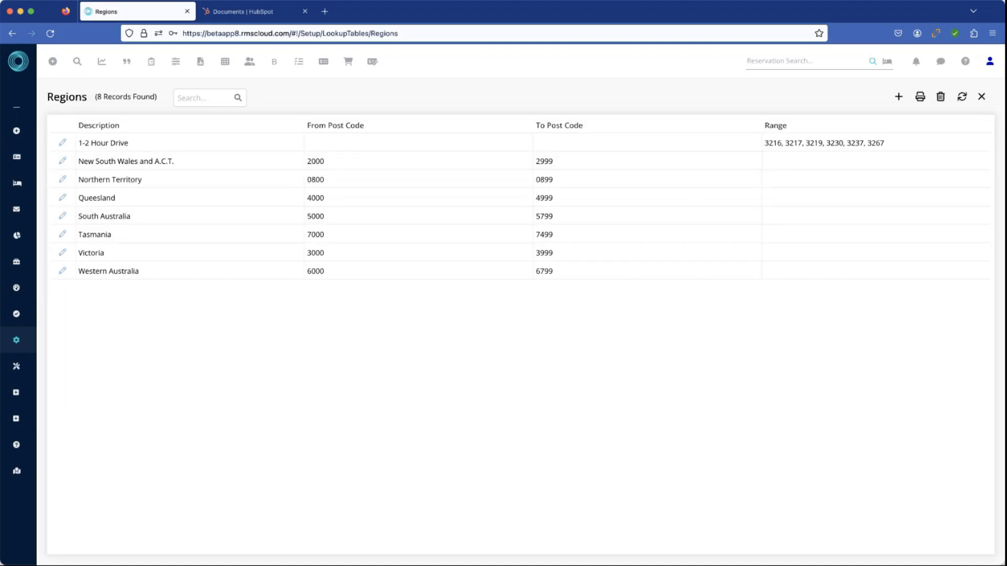
- Close the Regions table and open the Classification lookup table in Setup
click(982, 100)
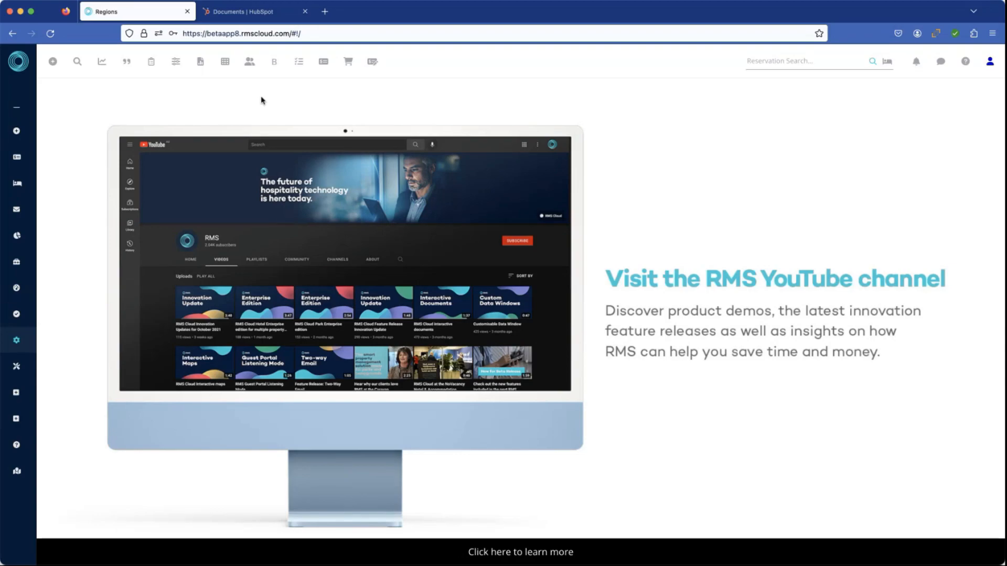
mouse_move(76, 277)
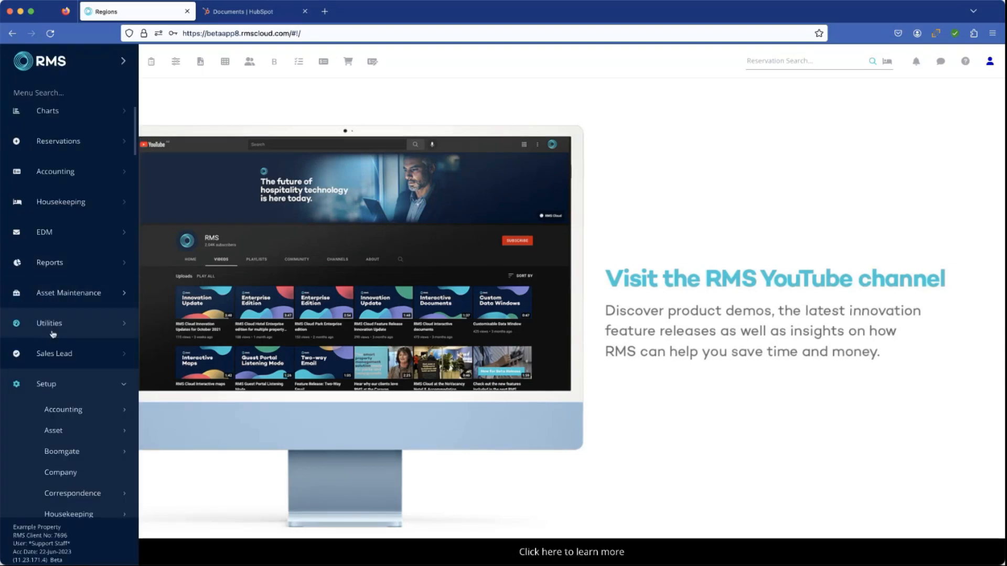
scroll(56, 388, down, 3)
click(58, 388)
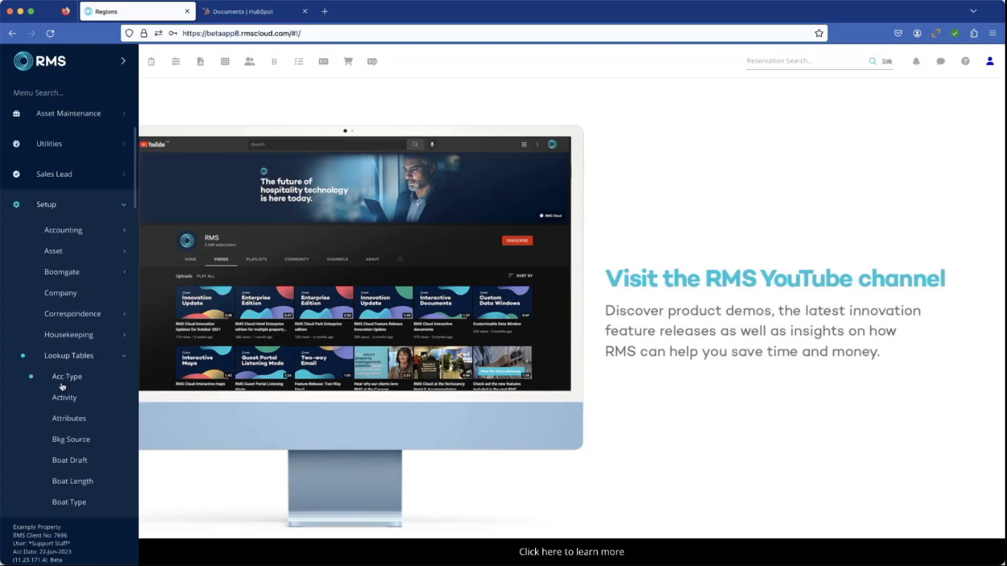
scroll(65, 387, down, 1)
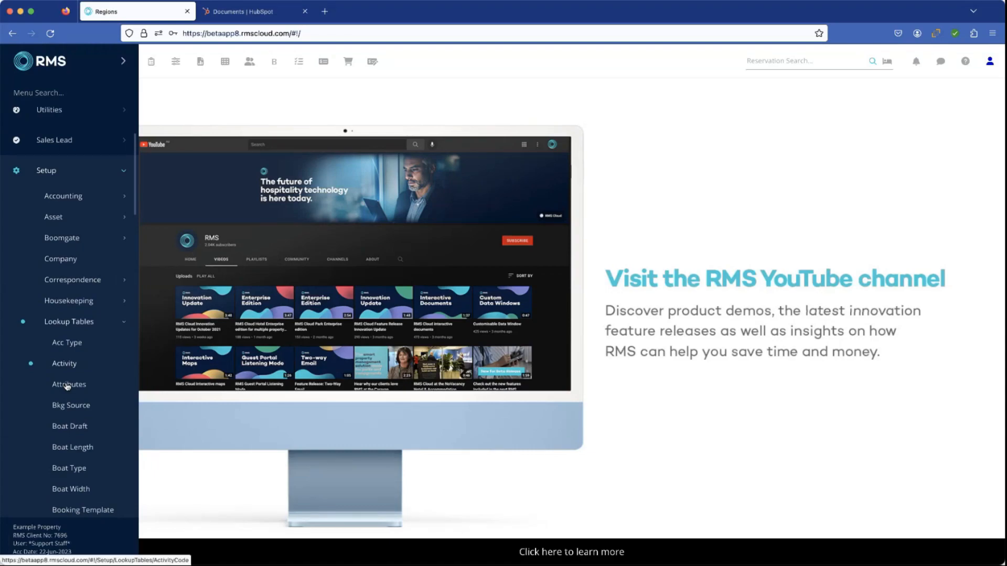
scroll(78, 387, down, 5)
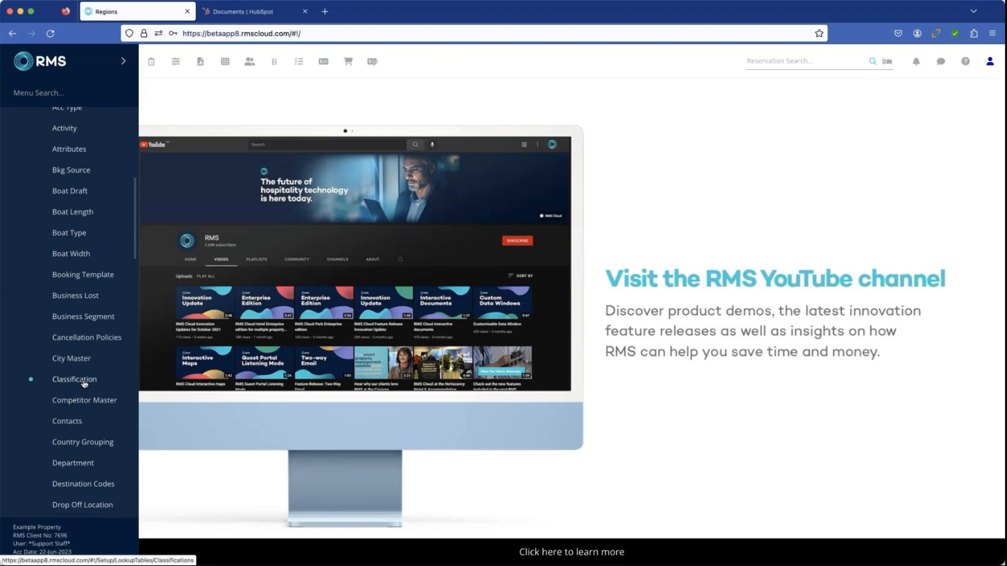
click(84, 381)
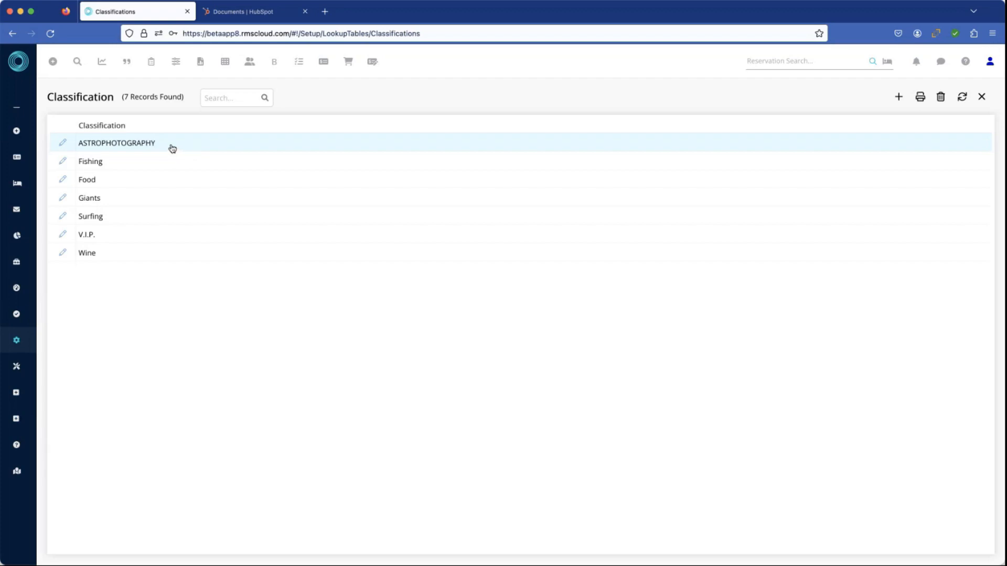
- Leave the Classification table and open the room 148 reservation from the Booking Chart
click(981, 100)
click(275, 63)
mouse_move(204, 228)
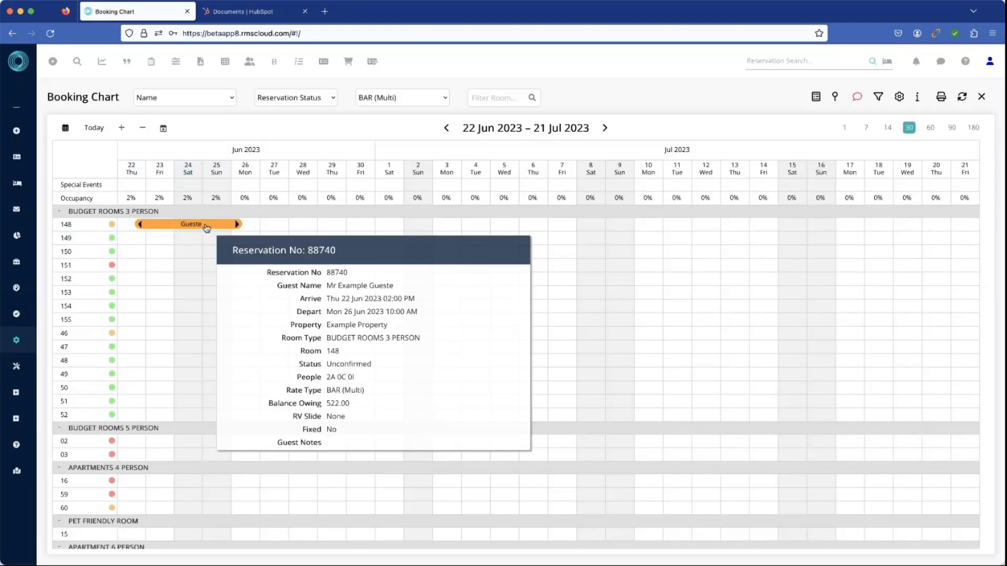
double_click(206, 226)
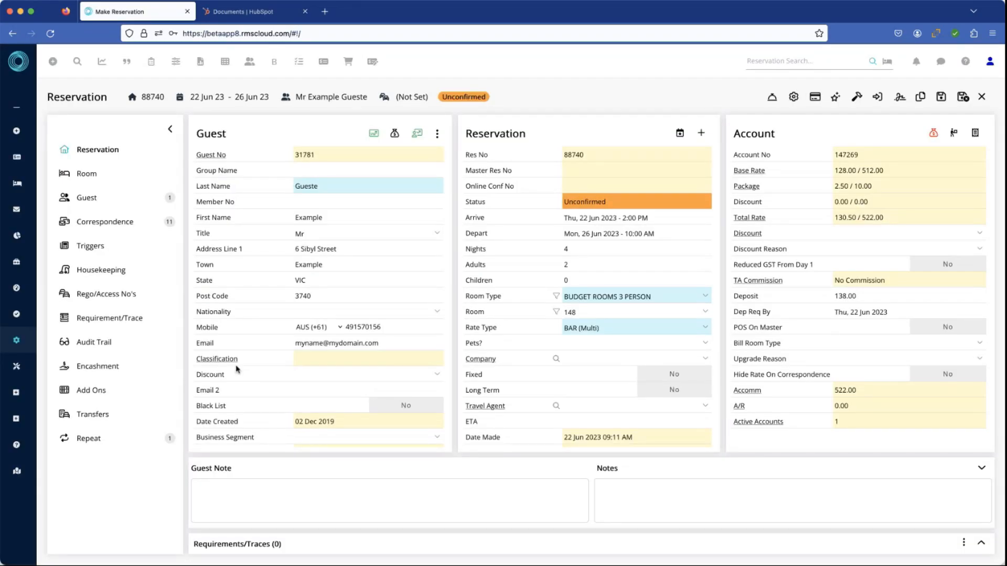
- Allocate the ASTROPHOTOGRAPHY classification to the guest, then save and exit the reservation
click(228, 361)
click(490, 211)
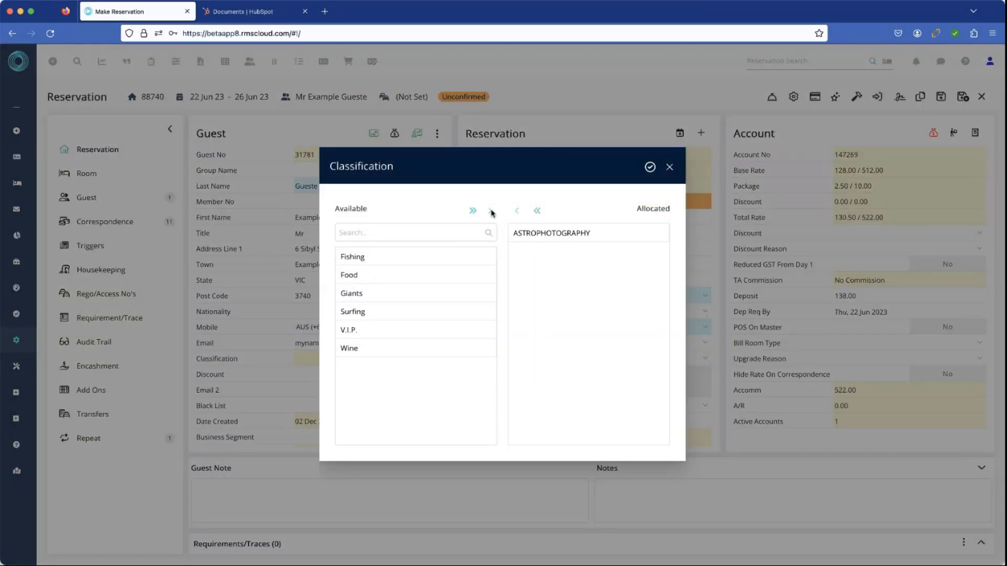
click(651, 167)
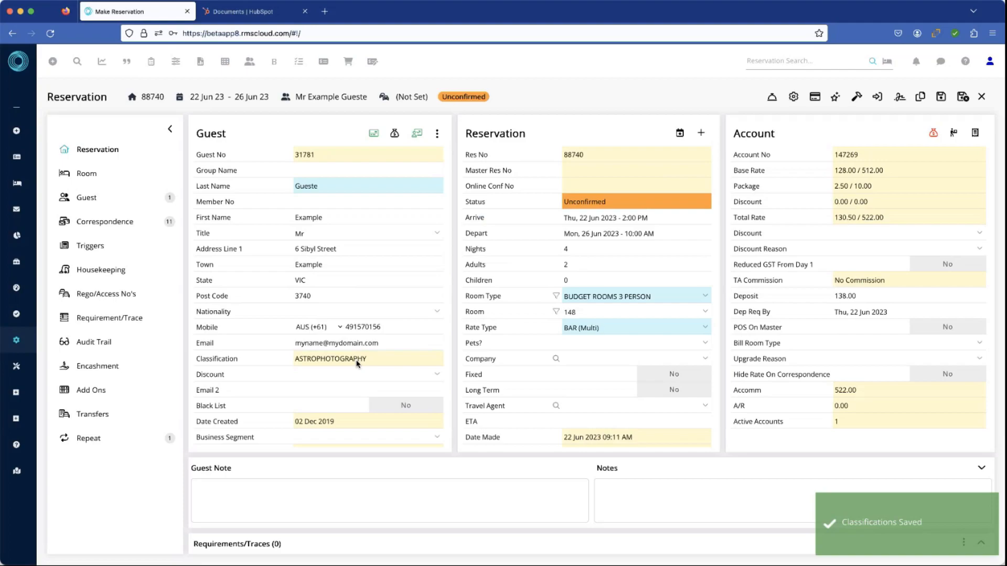
click(965, 99)
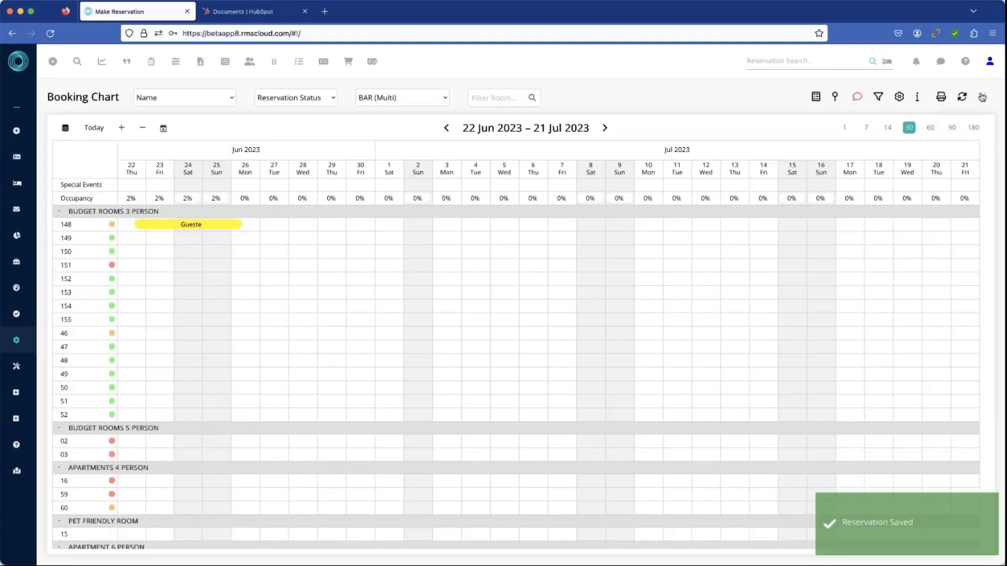
- In a new Report Writer template, add an Include statement for the Guest field Classification with an inclusive range from A to Z
click(982, 97)
click(201, 62)
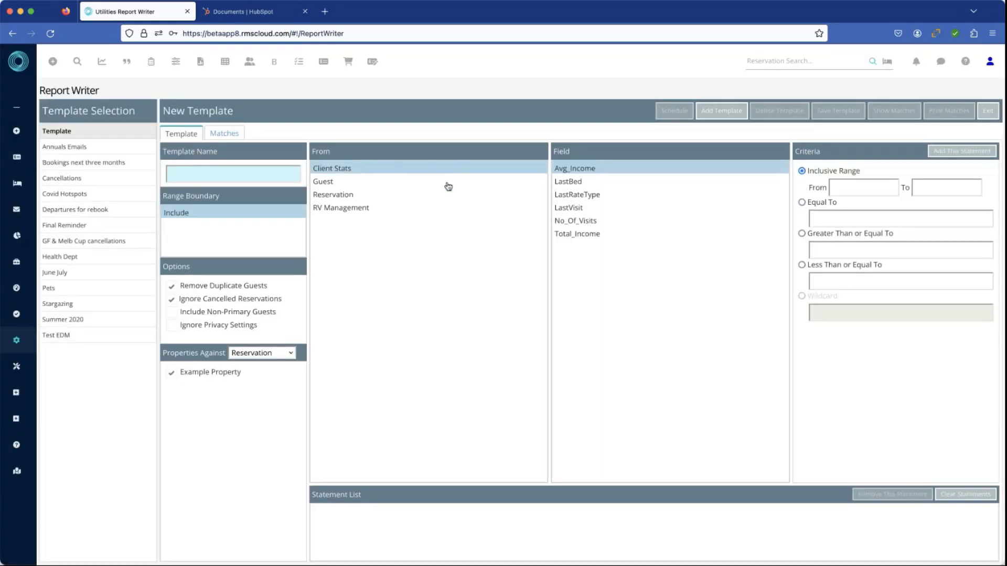
click(344, 183)
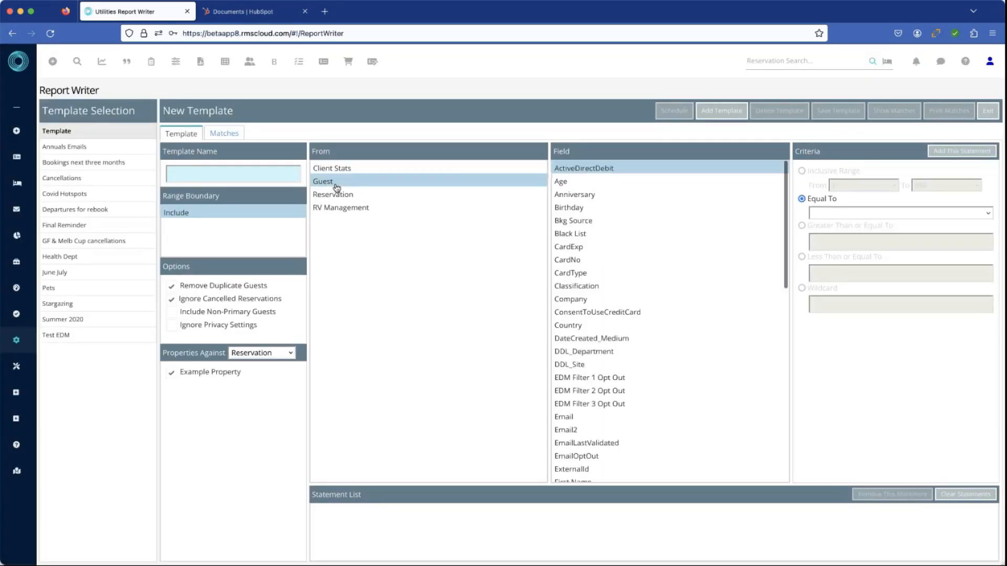
click(595, 290)
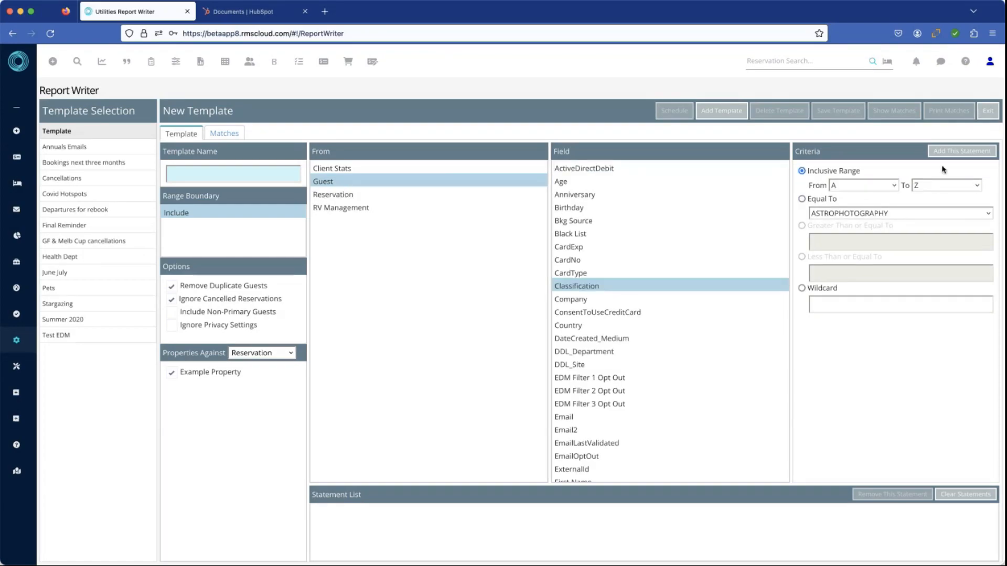
click(948, 153)
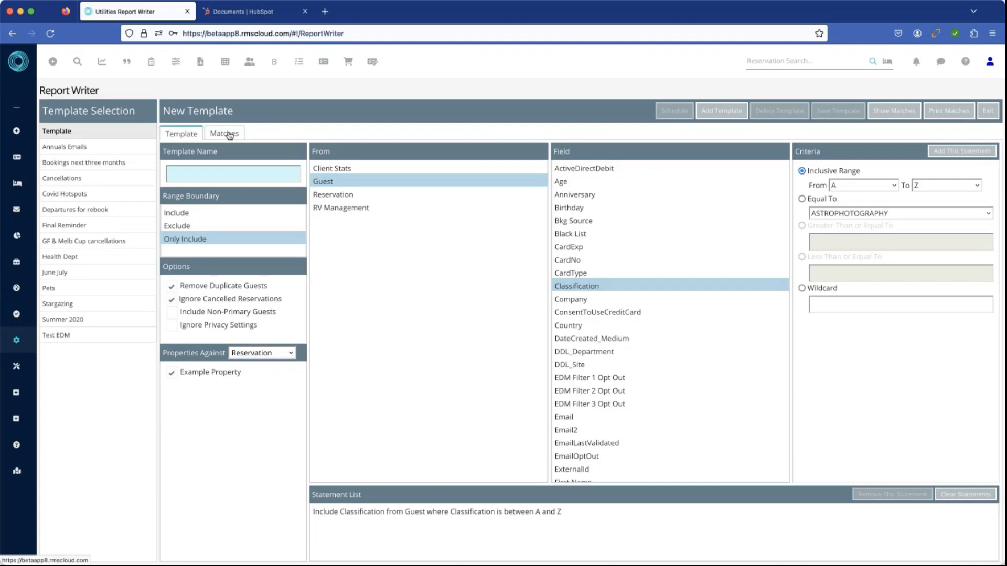
- Show the guests matching the Classification statement and set tag A on all of them
click(893, 115)
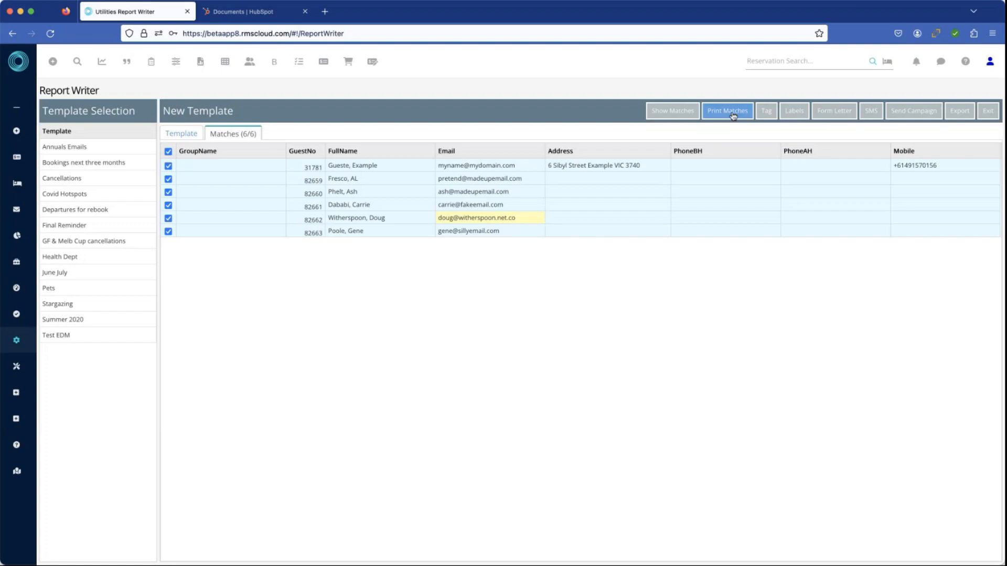
click(768, 112)
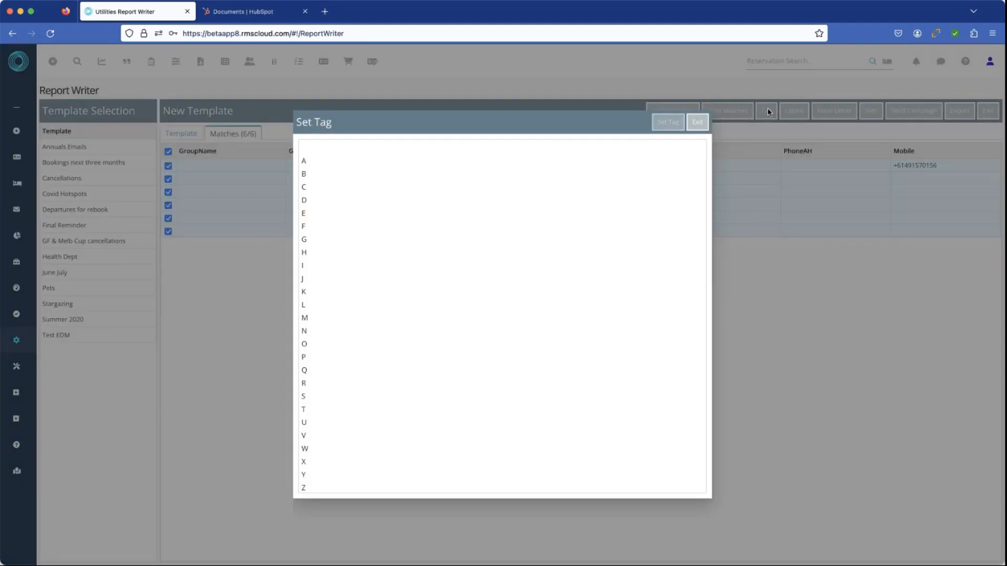
click(697, 122)
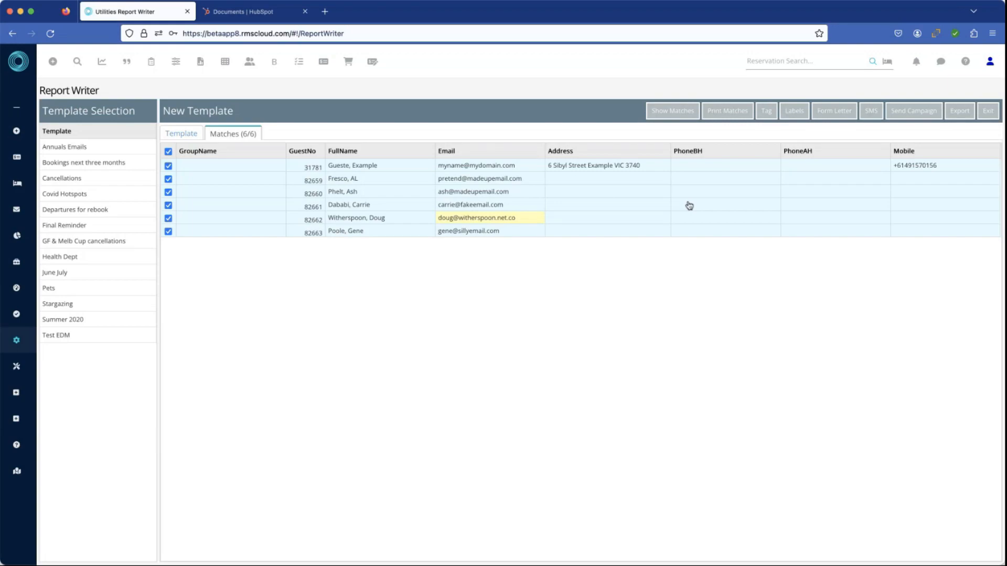
click(766, 111)
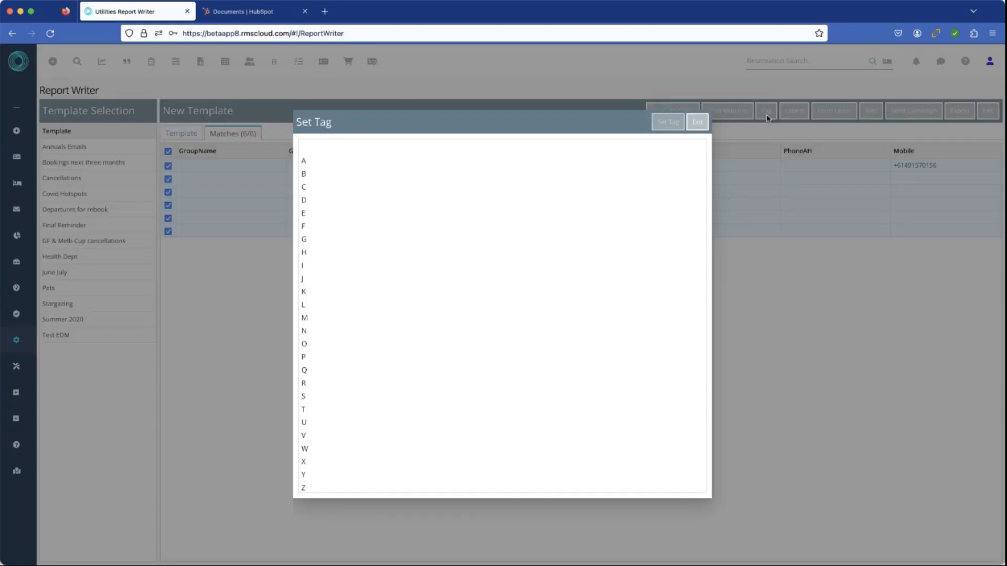
click(304, 161)
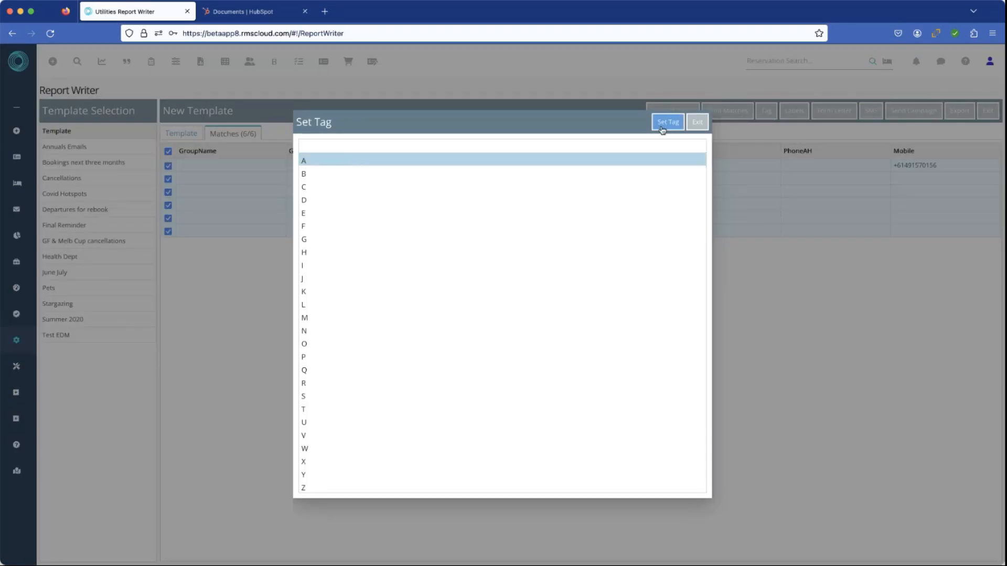
click(668, 123)
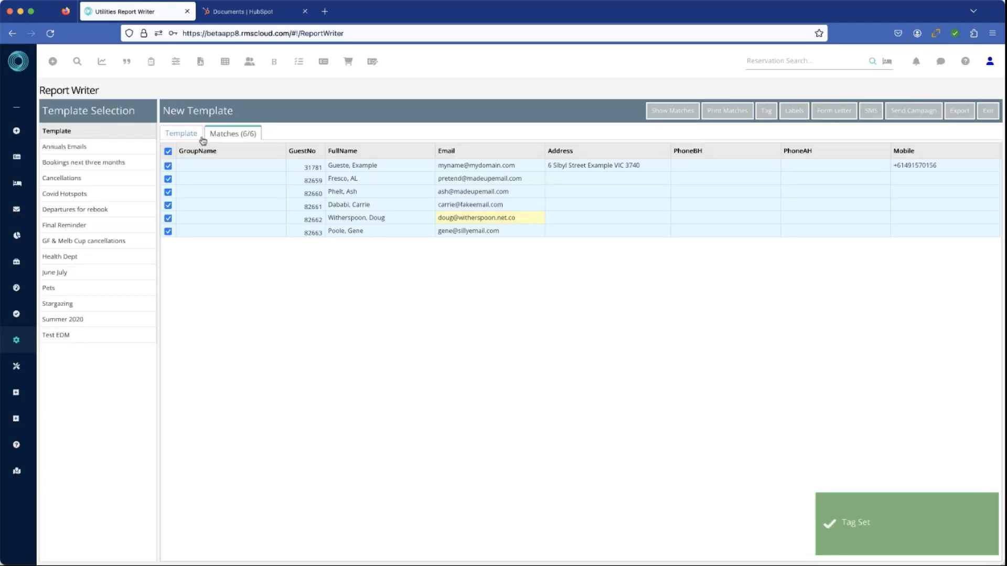
- Examine the Guest field Tag and its Equal To criteria in the template, then return to the matches
click(188, 135)
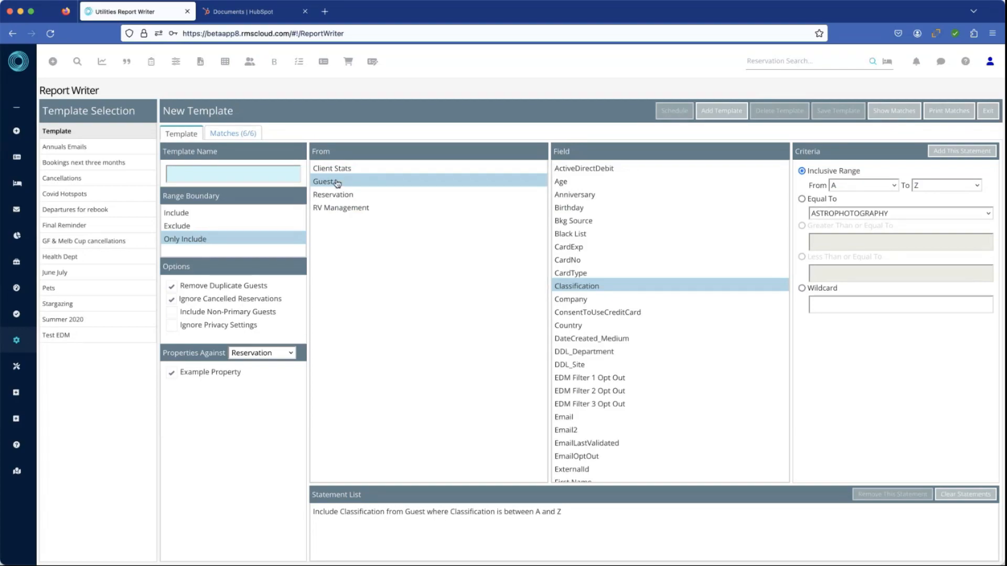
scroll(611, 357, down, 3)
scroll(611, 357, down, 5)
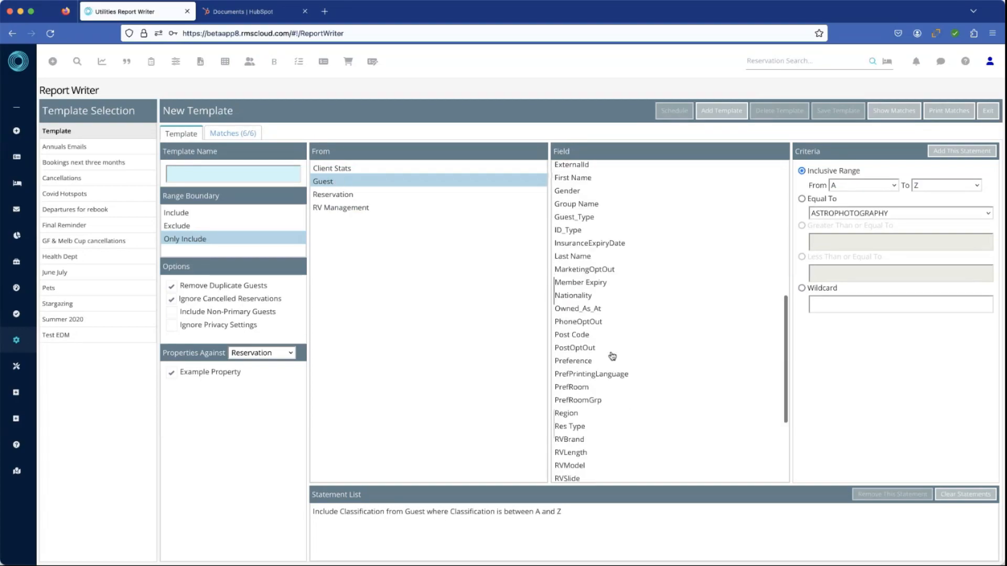
scroll(613, 356, down, 1)
click(561, 439)
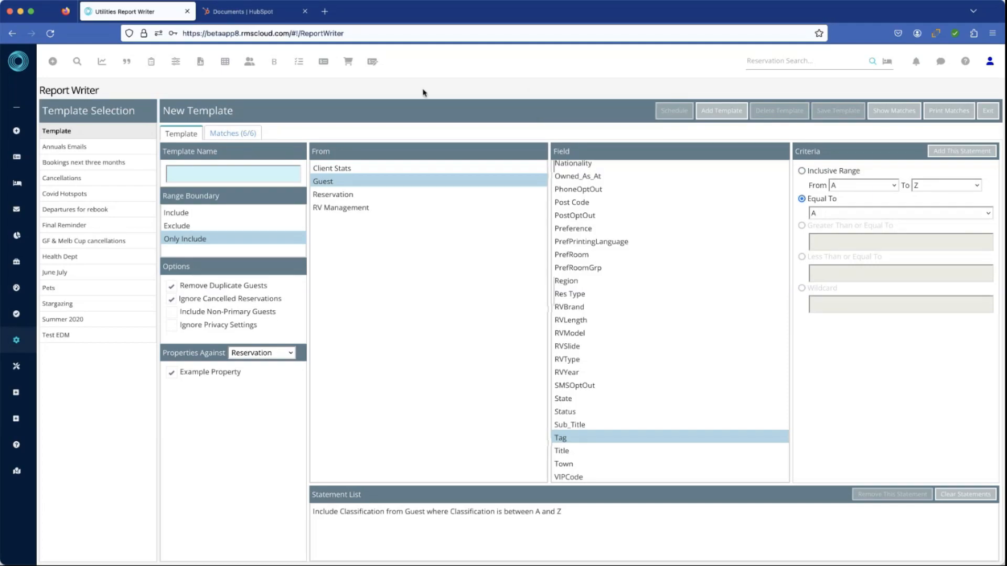
click(242, 135)
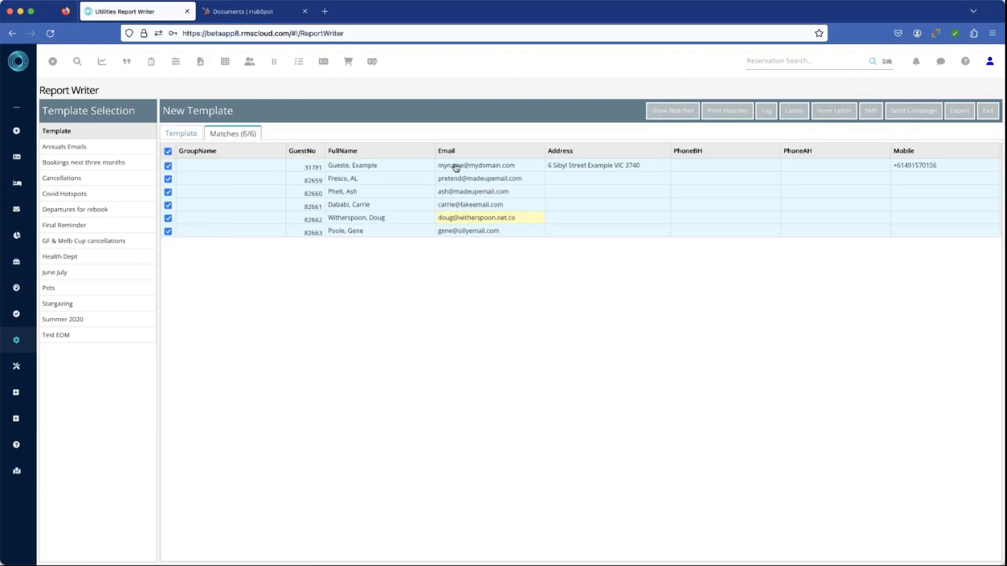
- View the label layouts and the form letter templates offered for the matches, closing both without printing or sending
click(794, 116)
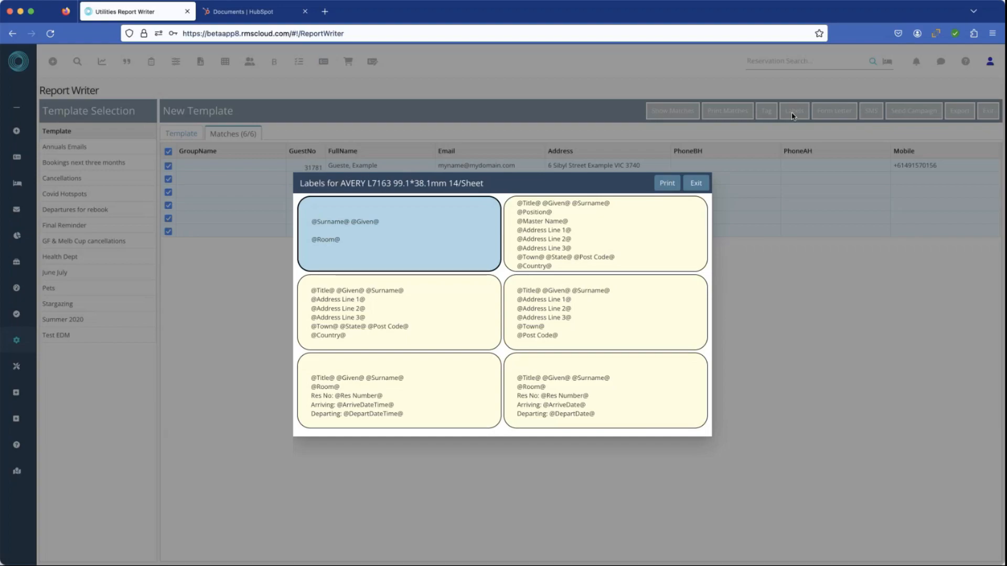
click(696, 183)
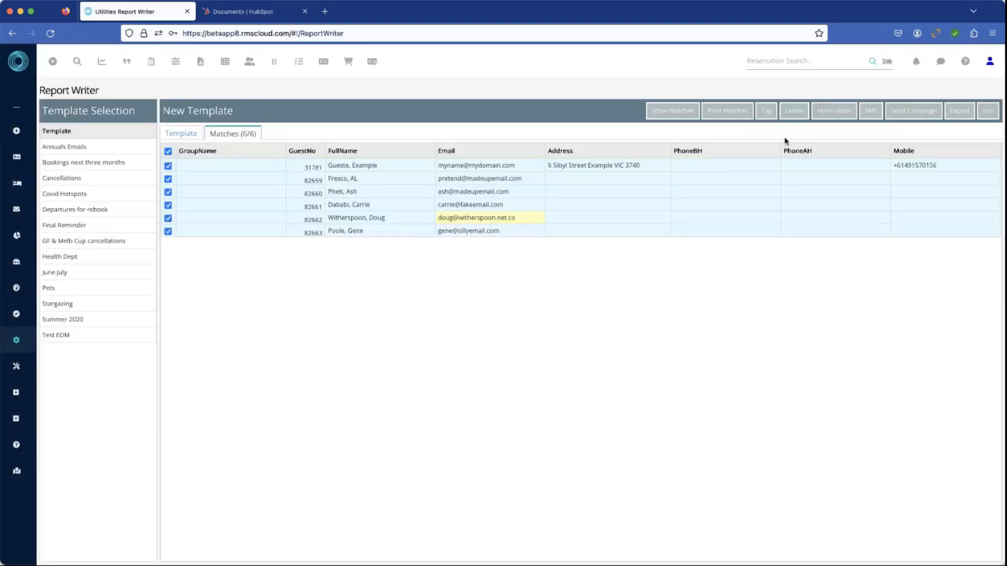
click(832, 113)
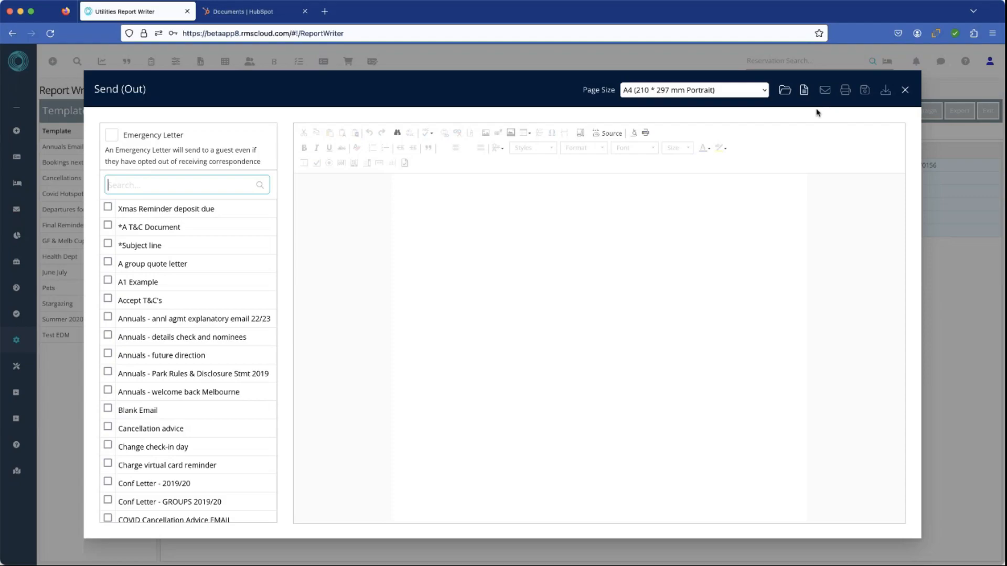
click(905, 92)
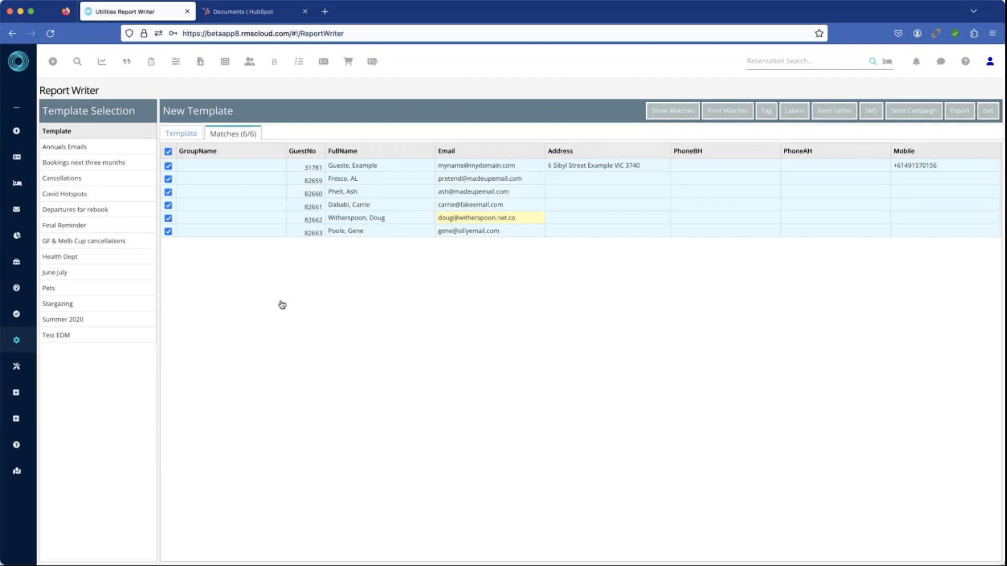
- Exclude the first guest from the matches and view the form letter options for the remaining guests
click(169, 166)
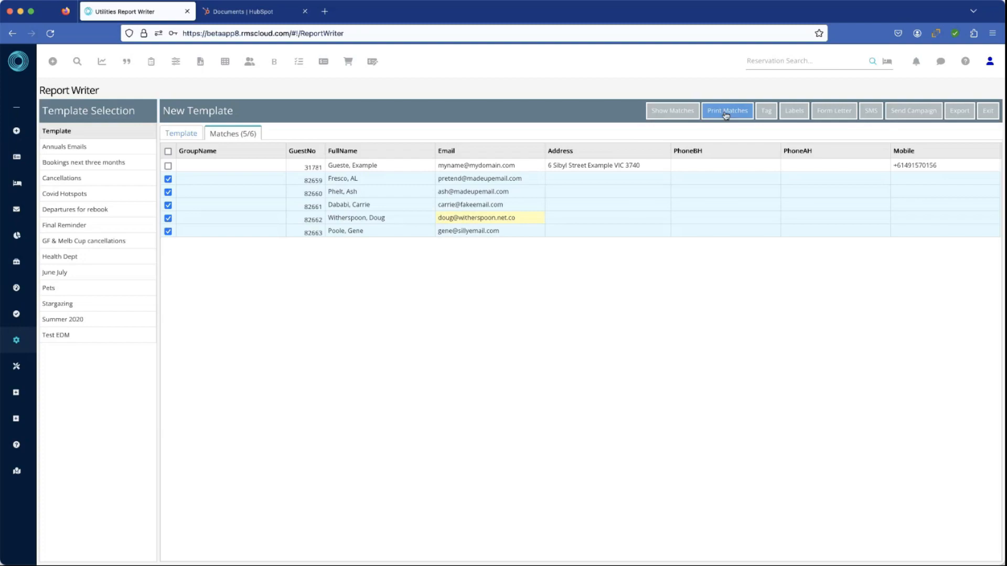
click(831, 112)
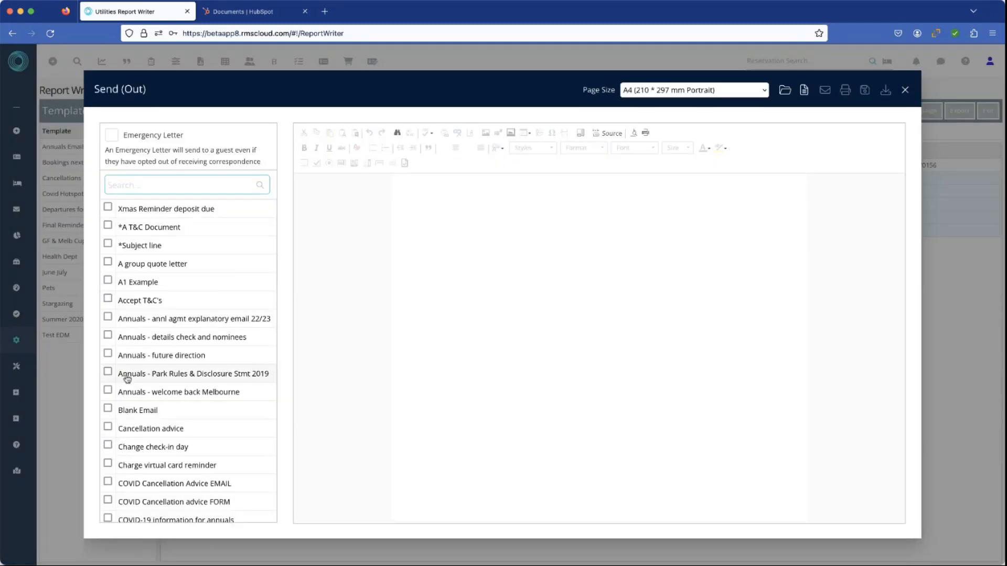
click(905, 90)
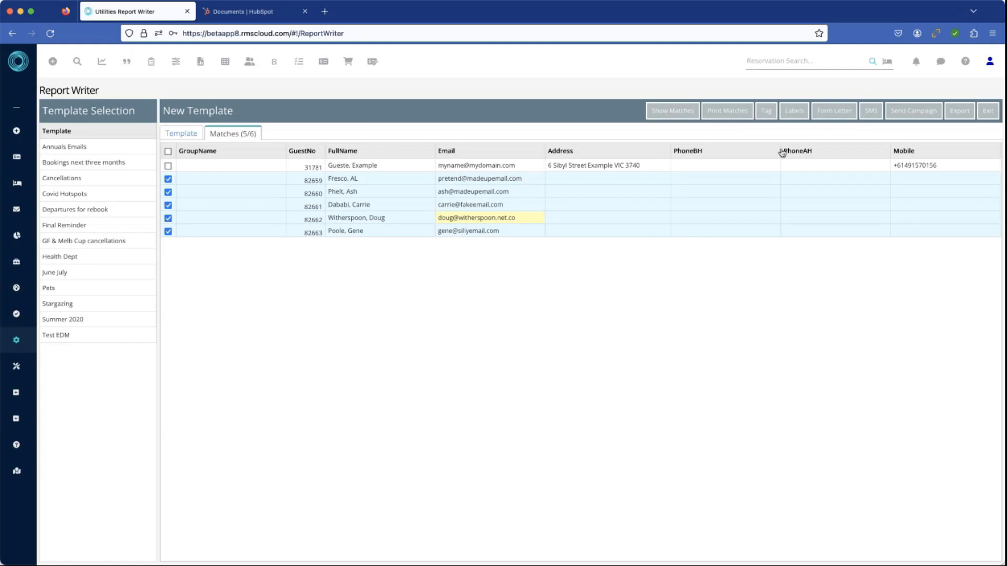
- View the SMS templates and preview the Example EDM campaign for the selected guests, closing both without sending anything
click(869, 112)
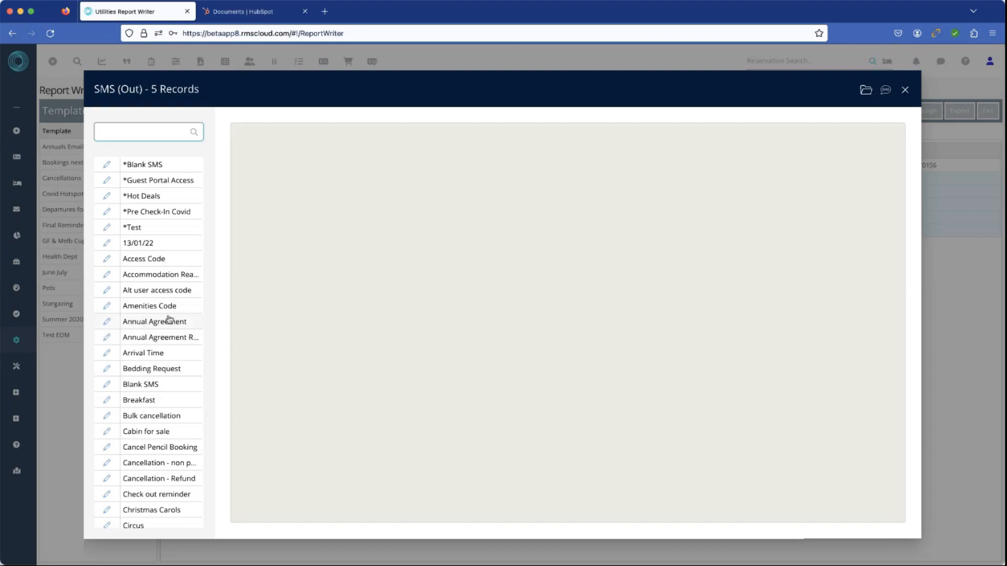
click(906, 92)
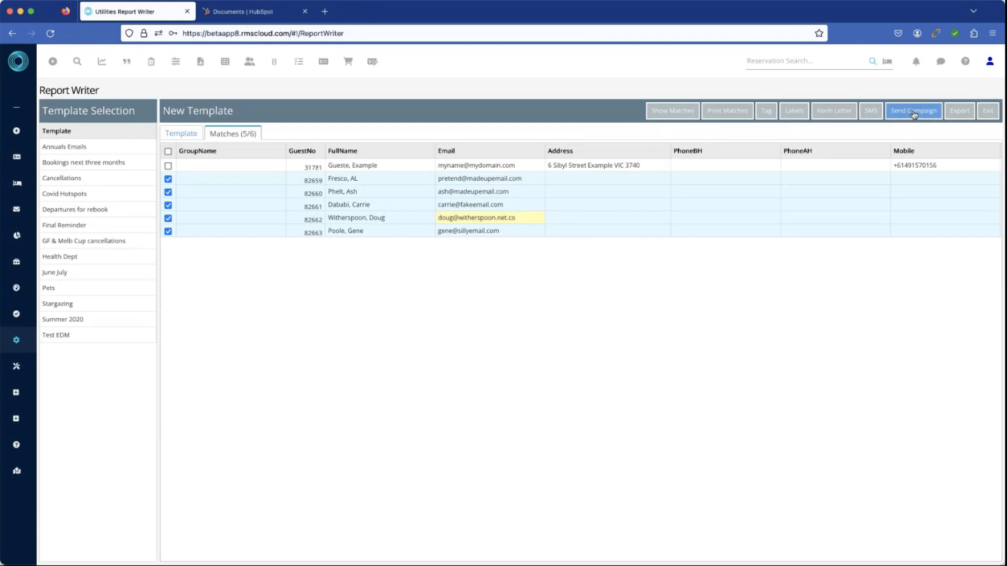
click(913, 114)
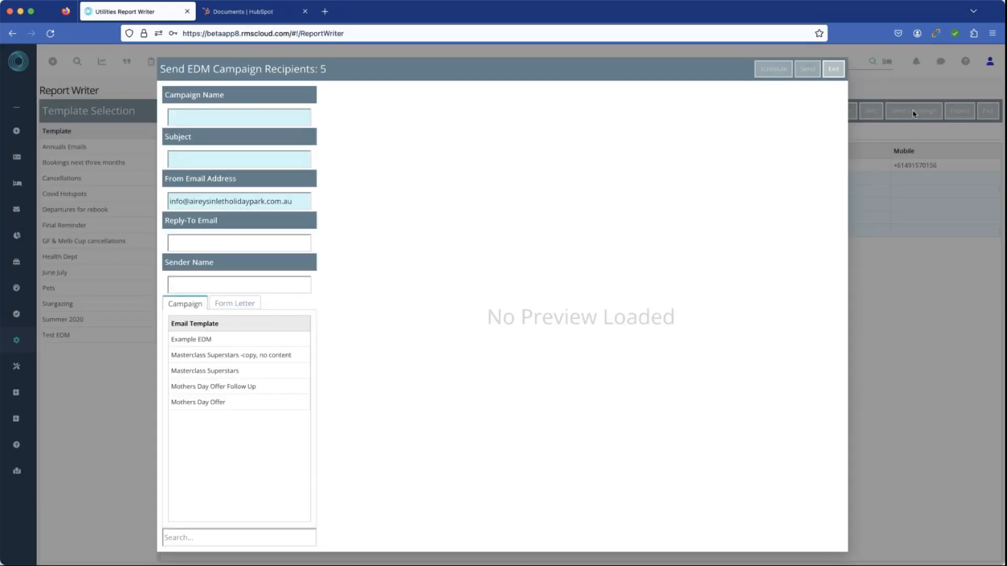
click(206, 345)
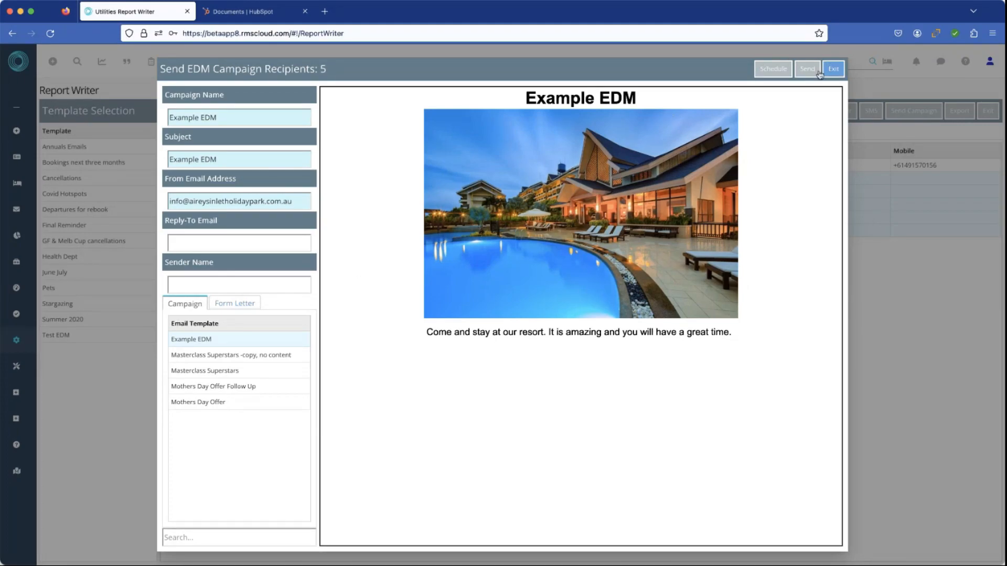
click(835, 68)
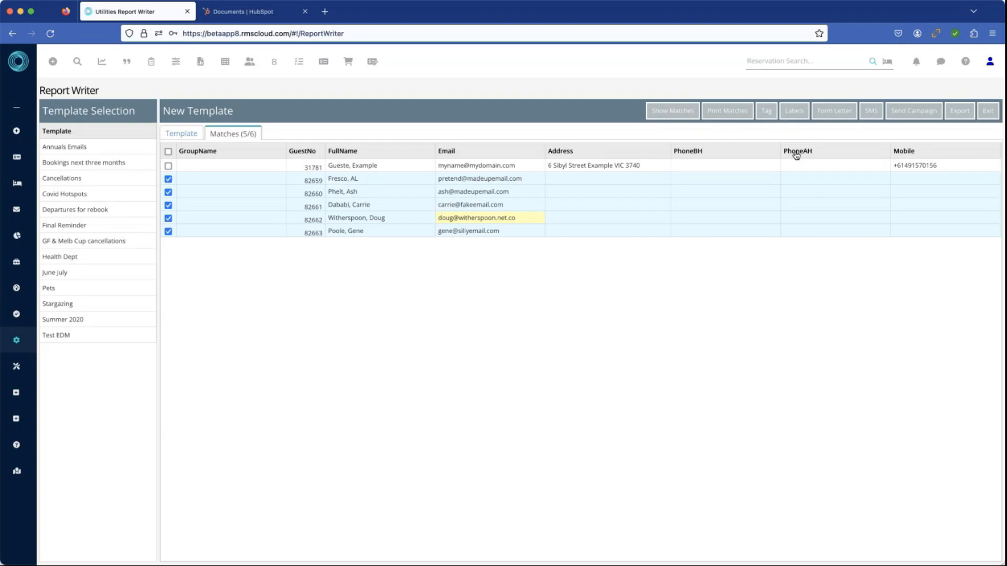
- Start a new RMS Export template for the matches and add the Client Stats fields No_Of_Visits and Avg_Income
click(959, 113)
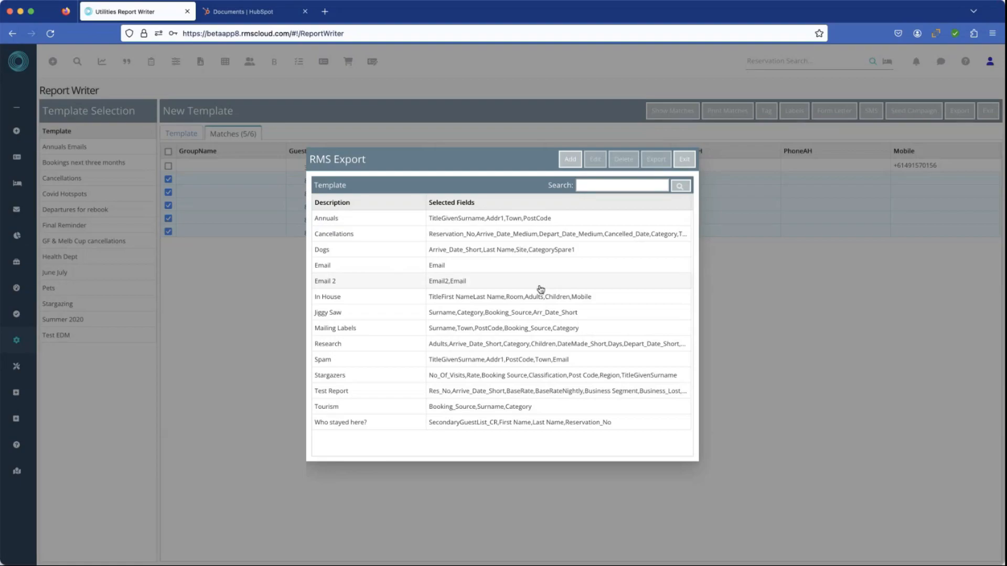
click(568, 162)
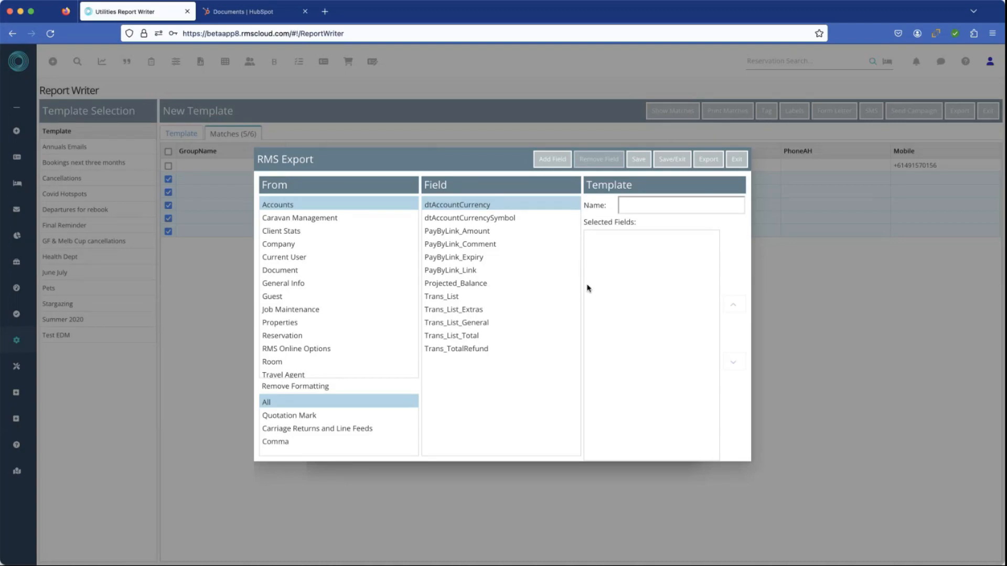
click(292, 232)
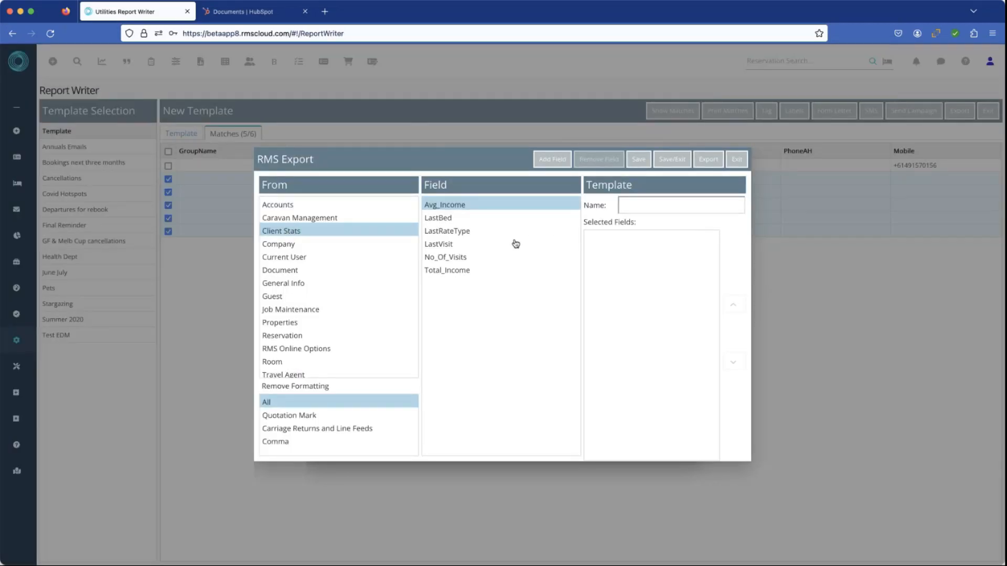
click(462, 258)
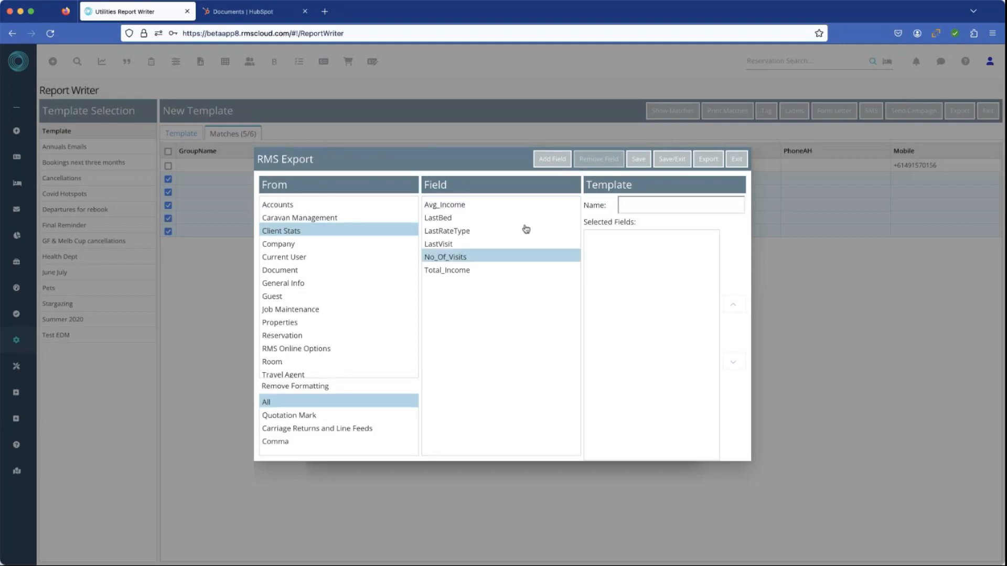
click(558, 167)
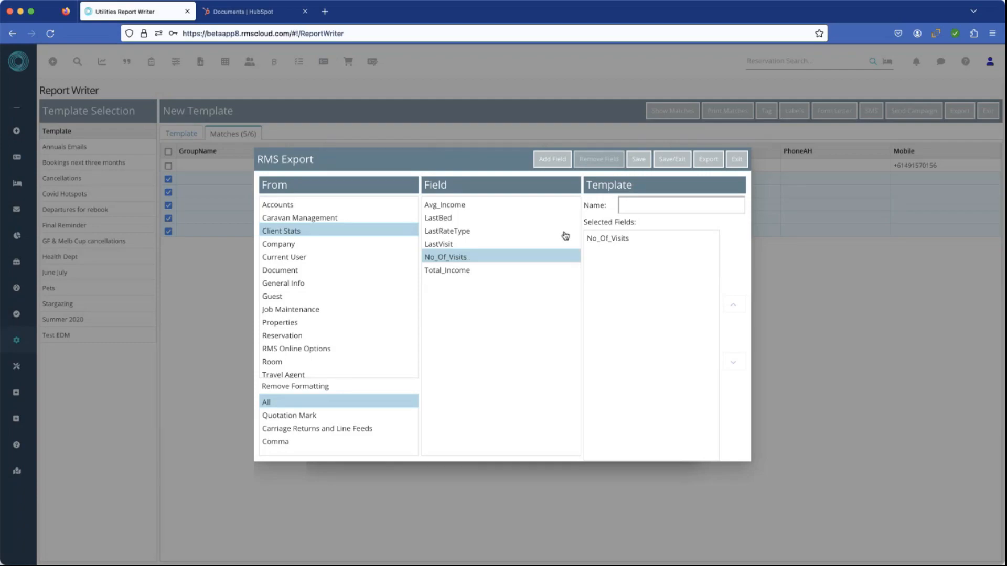
click(454, 210)
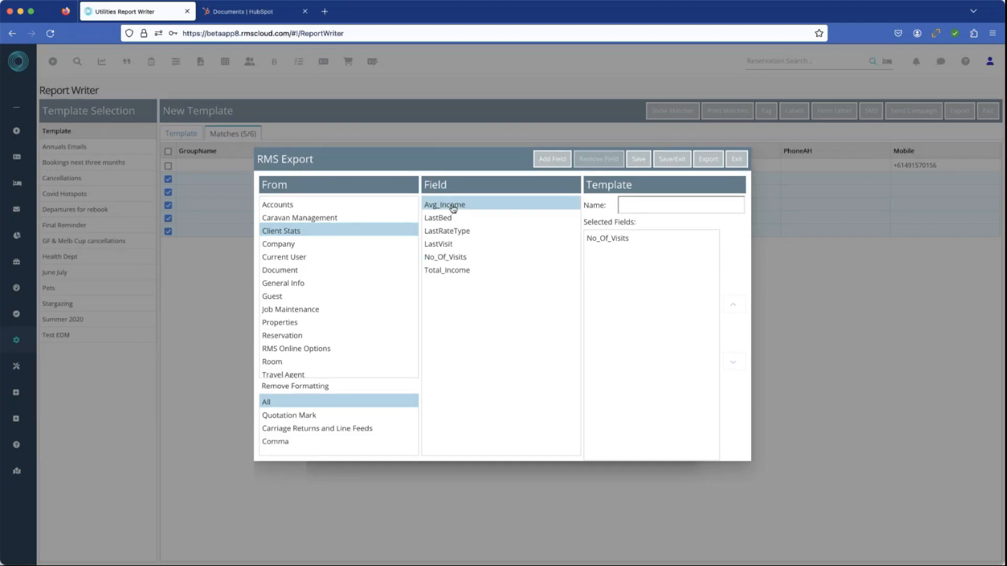
click(553, 160)
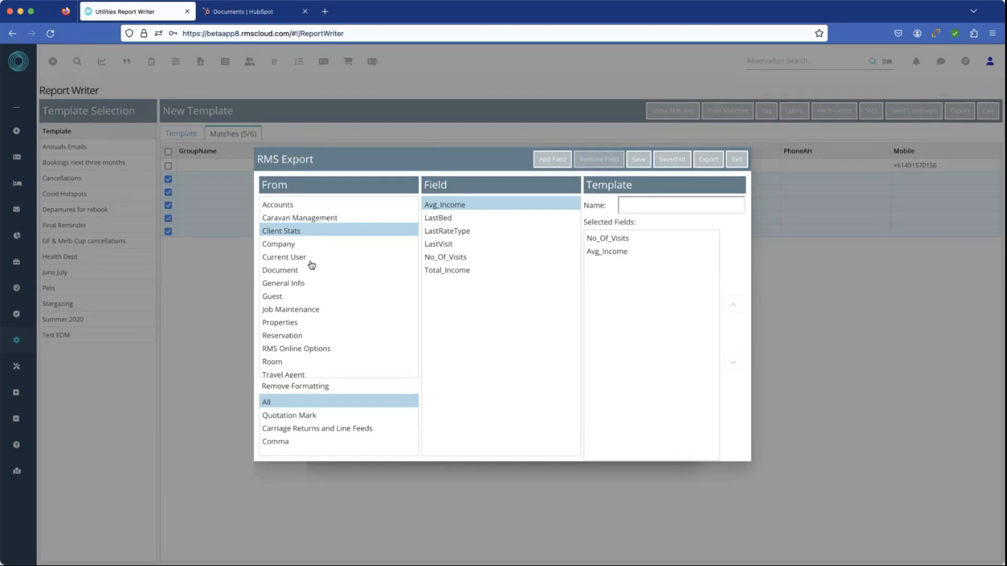
- Look through the Reservation fields available for the export template and leave it without saving
click(290, 338)
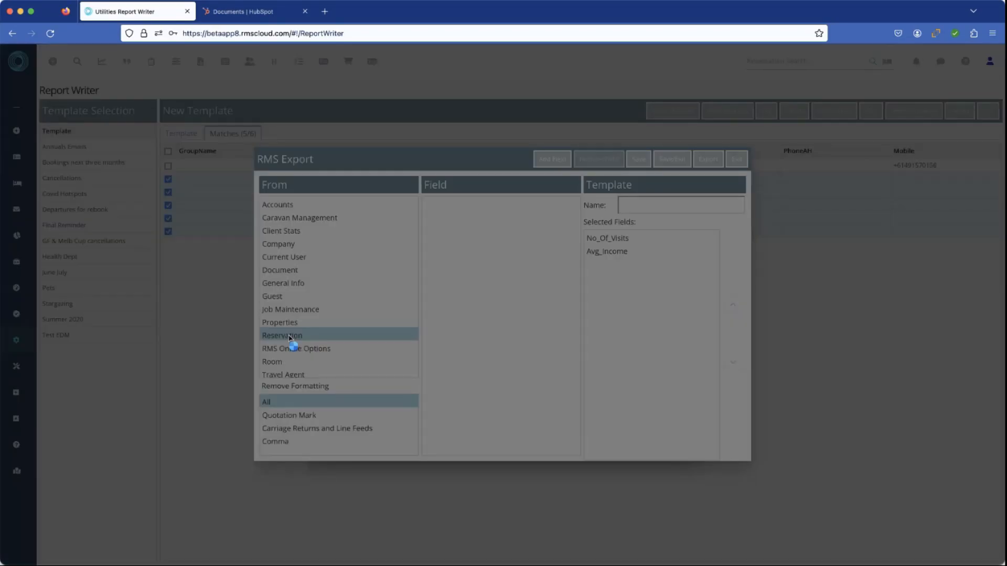
scroll(504, 301, down, 5)
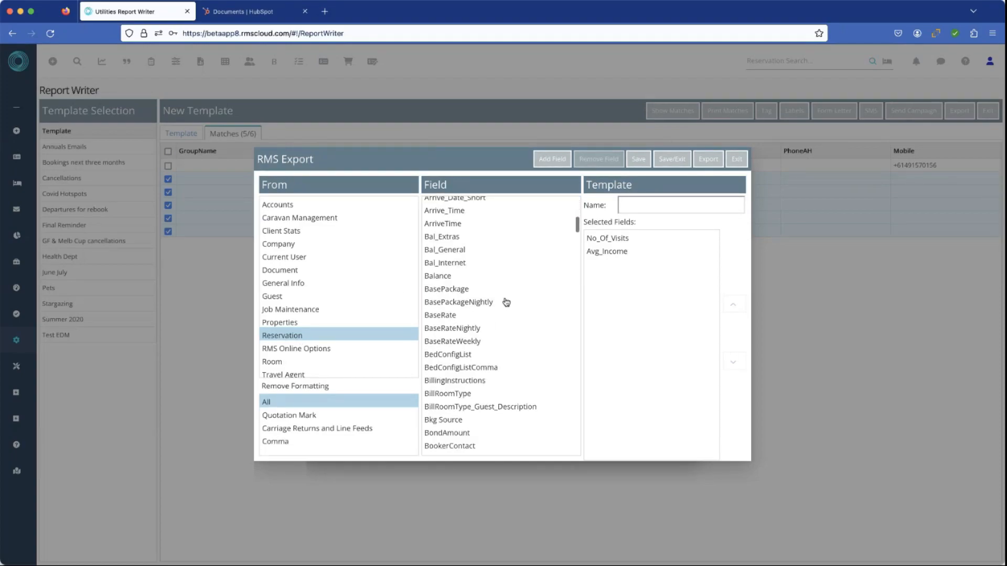
scroll(505, 303, down, 10)
scroll(503, 303, down, 10)
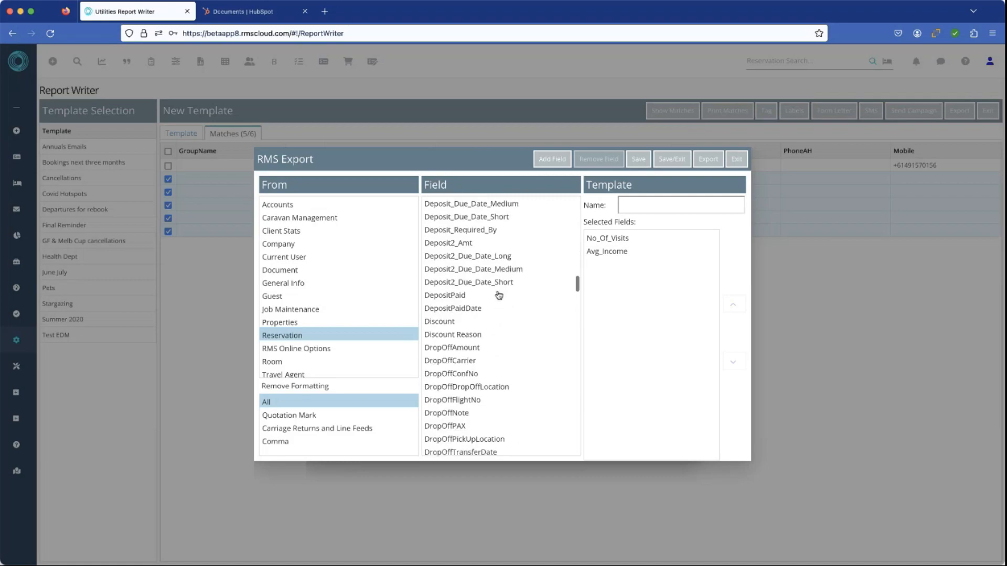
click(737, 159)
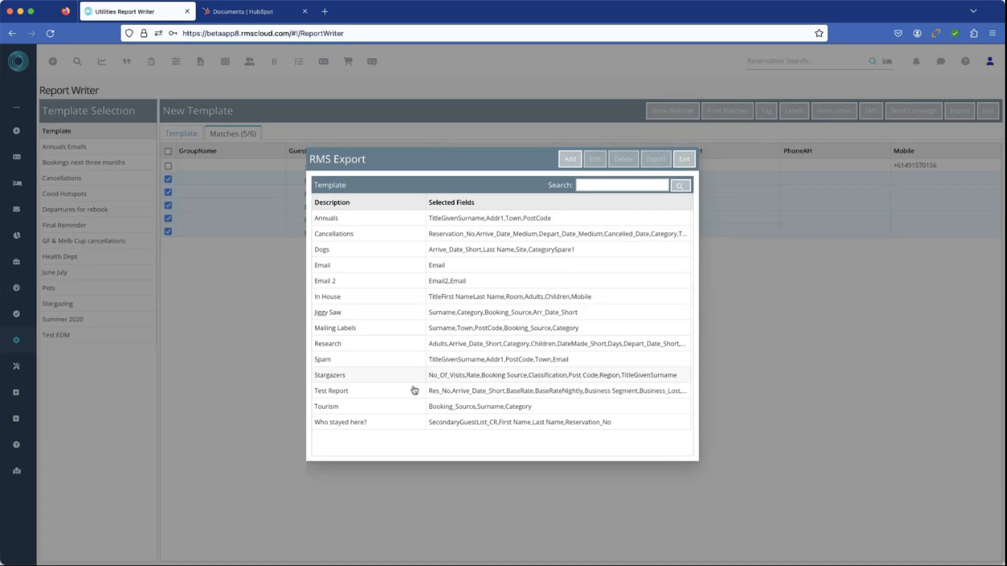
- Review the selected fields of the Test Report and Stargazers export templates, leaving both without changes
click(373, 393)
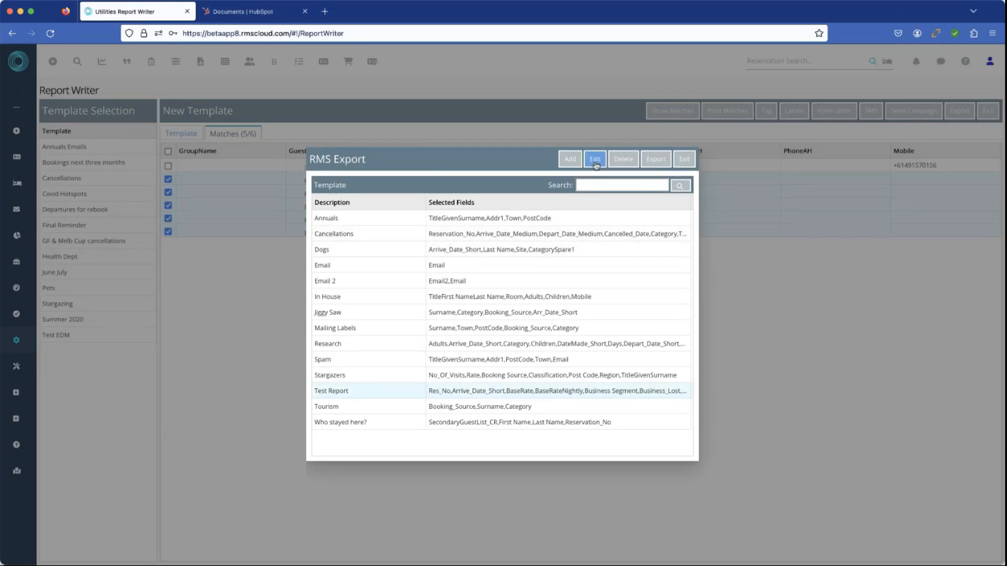
click(596, 161)
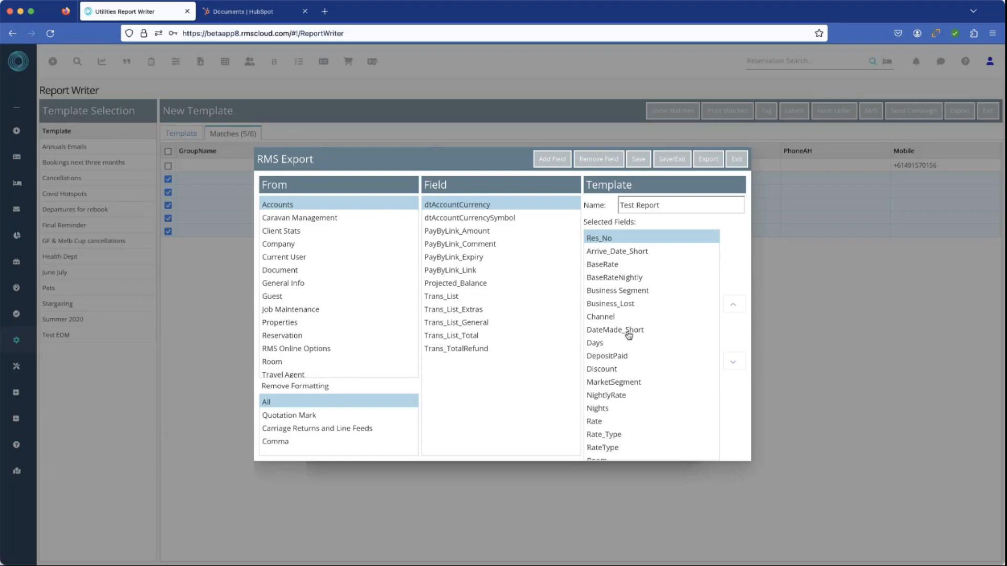
scroll(645, 337, down, 3)
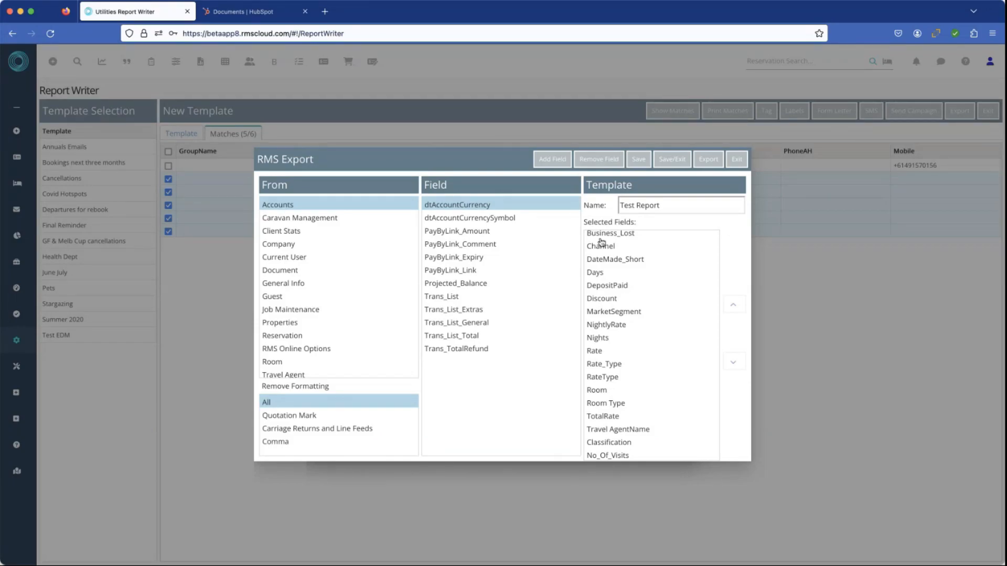
click(737, 159)
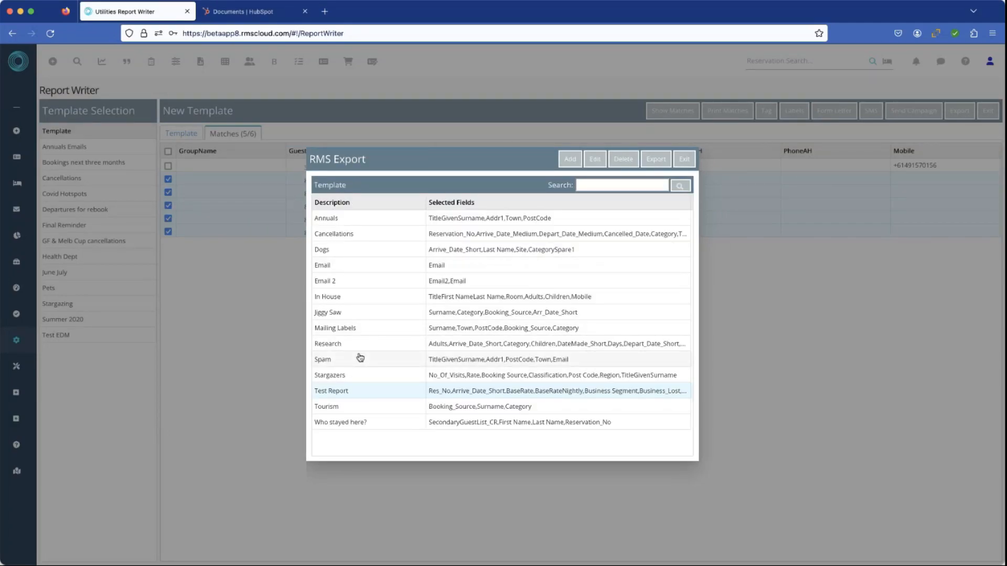
click(358, 377)
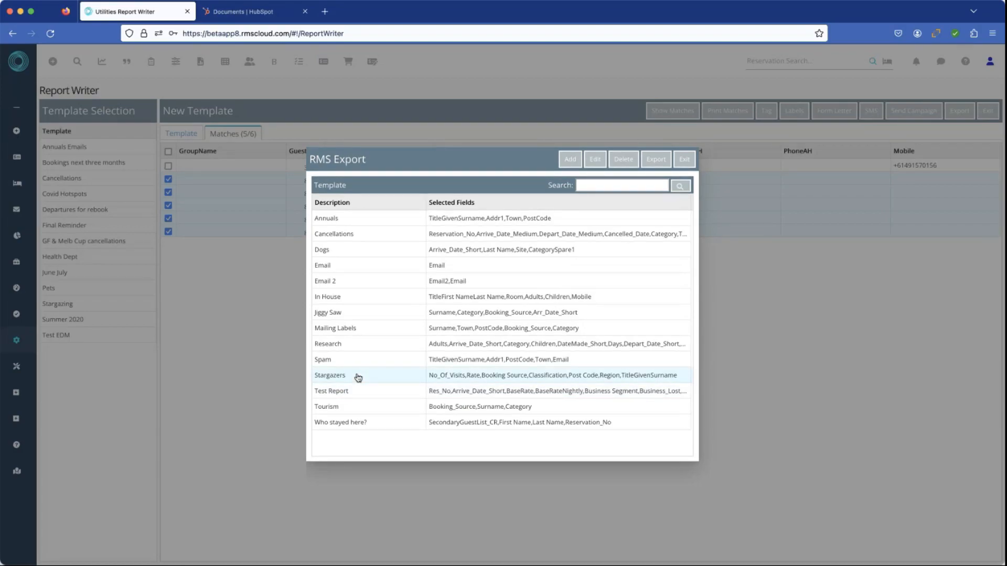
click(594, 159)
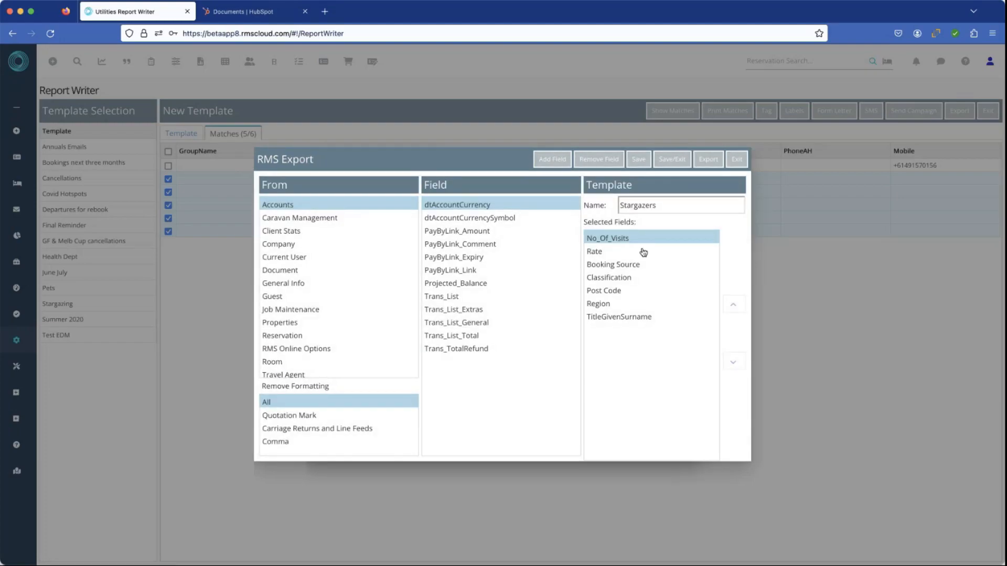
click(737, 159)
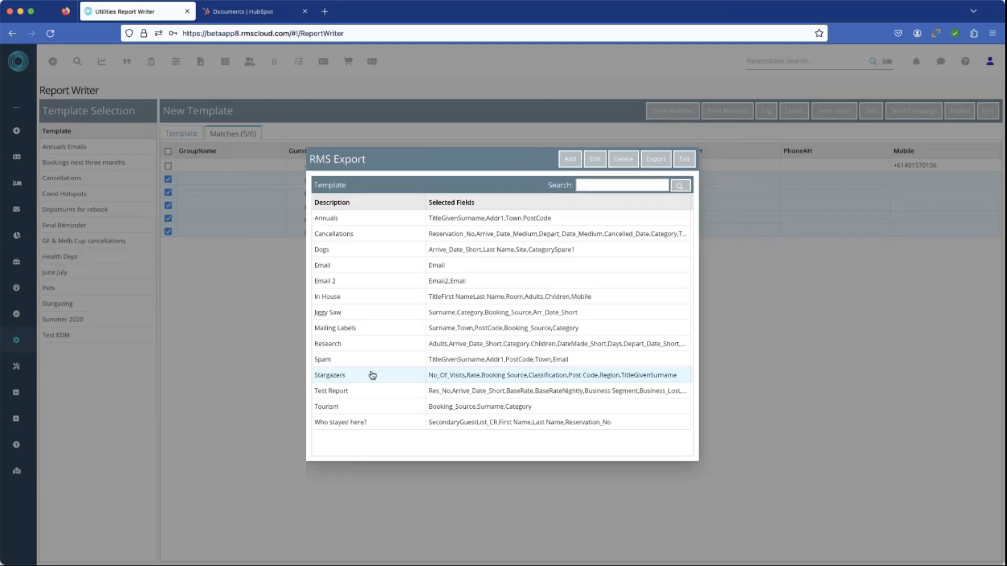
- Examine the selected fields of the In House export template and close RMS Export without exporting
click(362, 301)
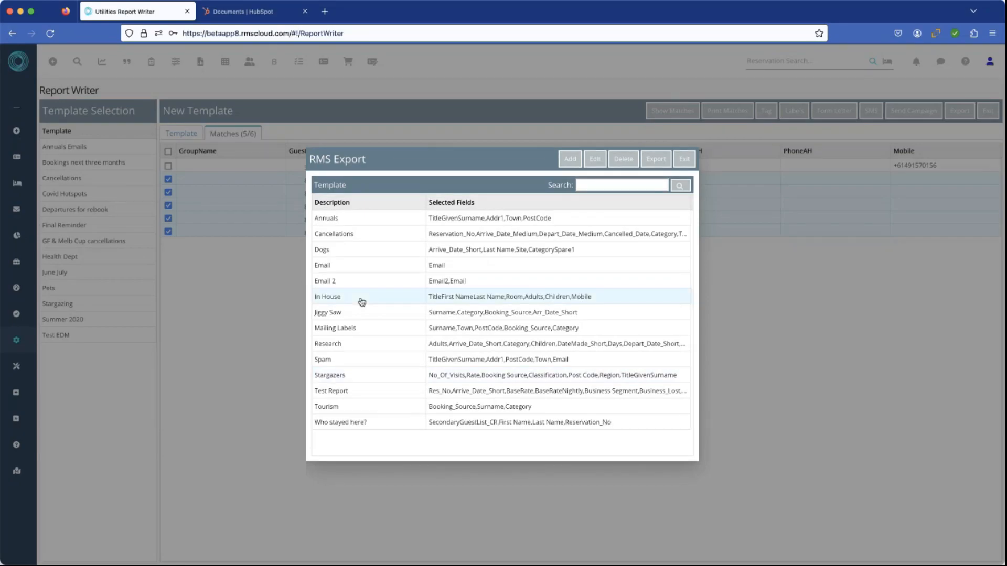
click(595, 159)
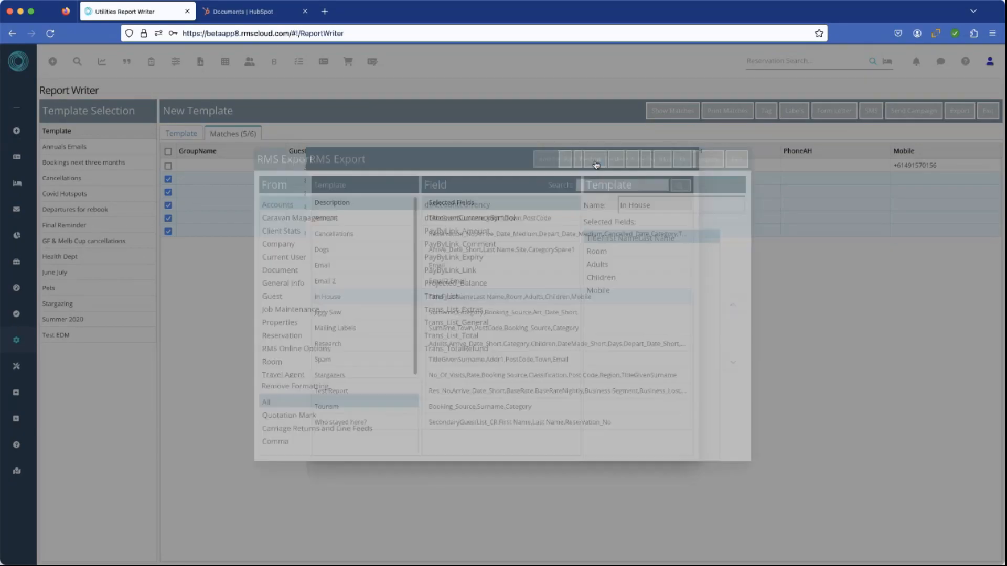
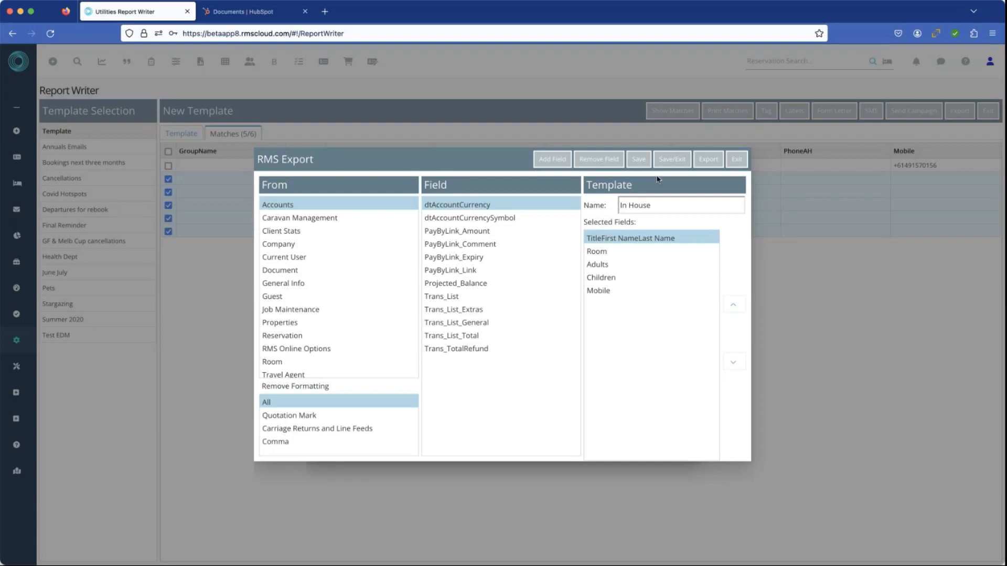
click(738, 160)
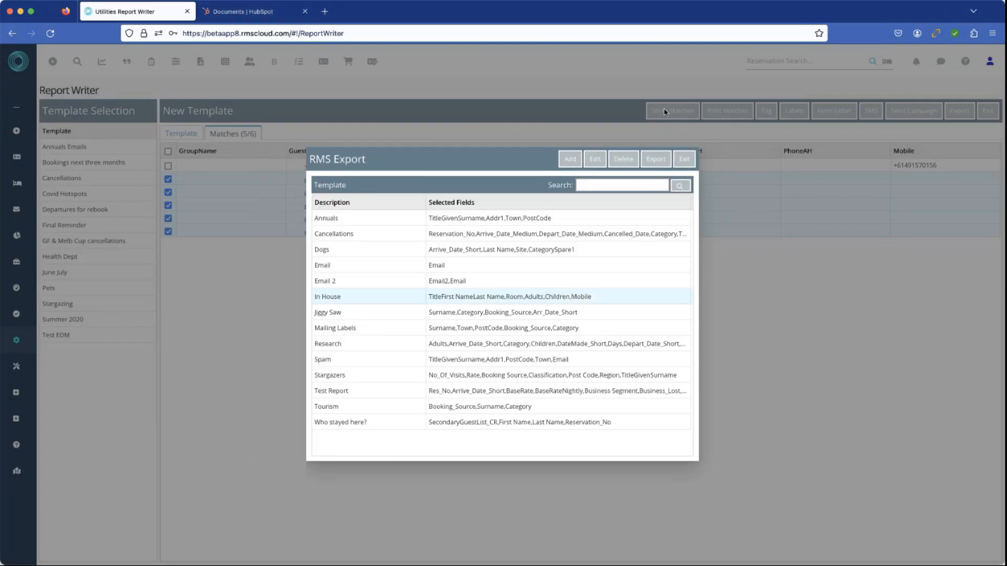
click(685, 160)
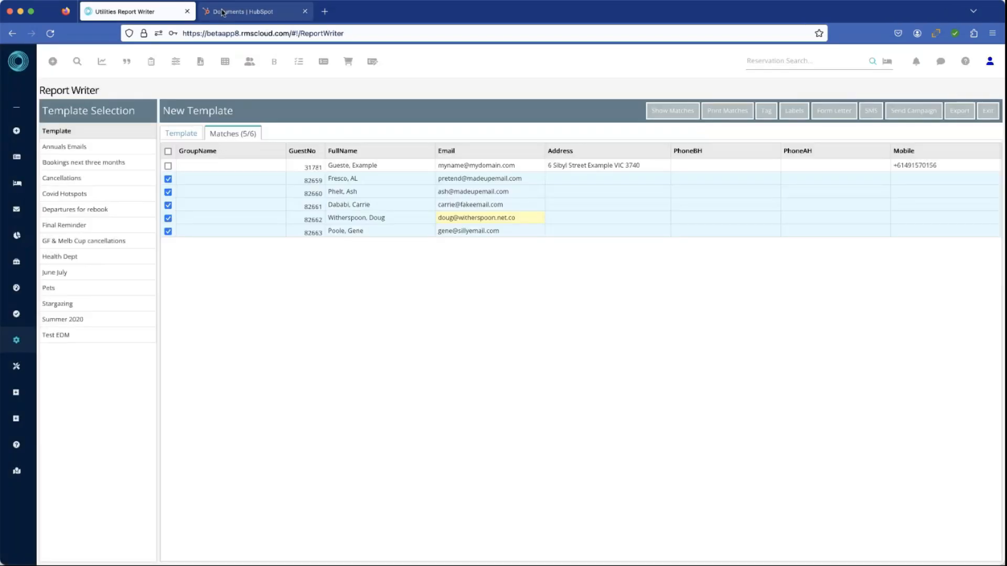
- Switch to the HubSpot document to view the Test Report pivot chart and return to Report Writer
click(247, 11)
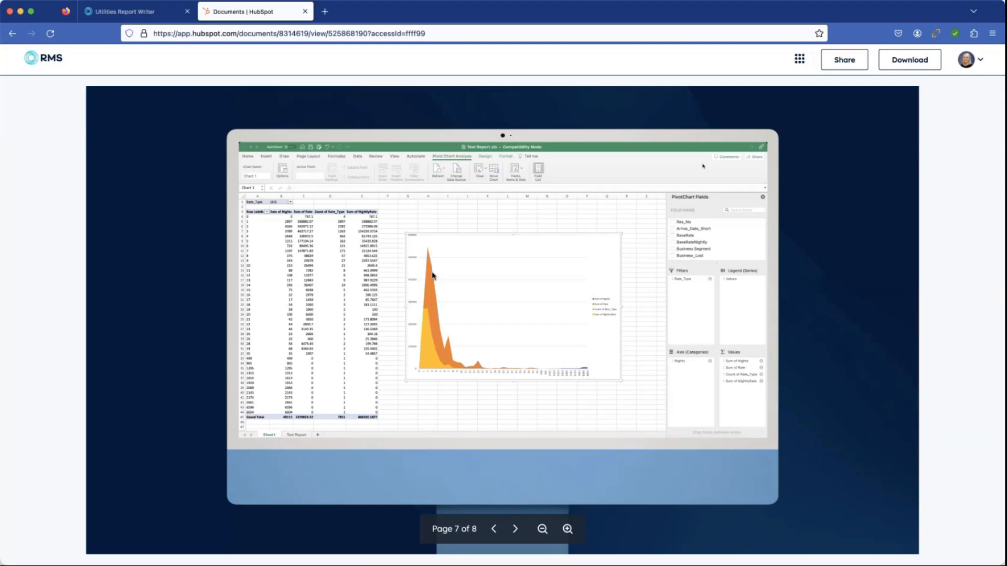
click(143, 10)
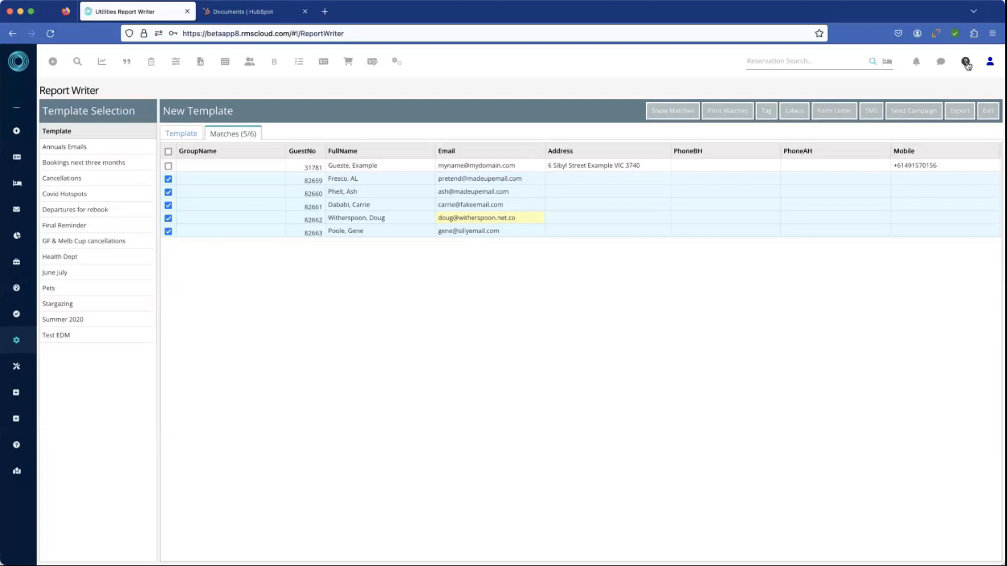
- Open the Report Writer article in the RMS Help Centre, view its Examples section and return to the guest matches
click(966, 62)
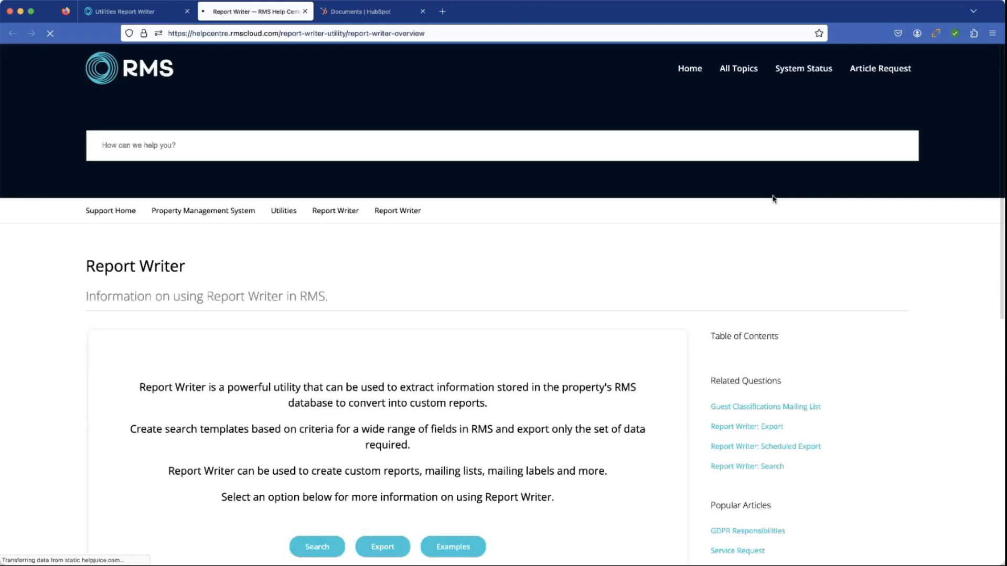
scroll(619, 349, down, 6)
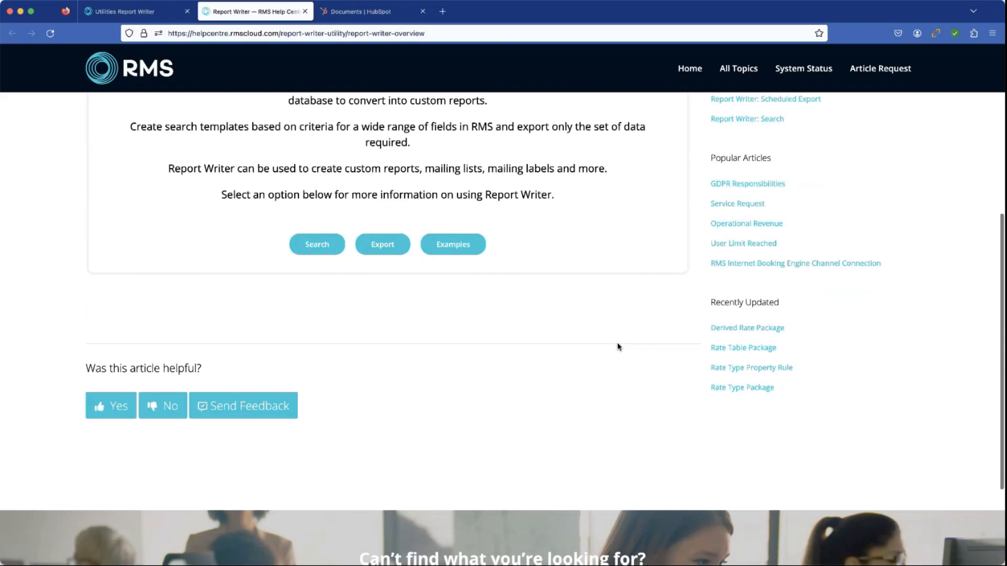
scroll(619, 347, down, 1)
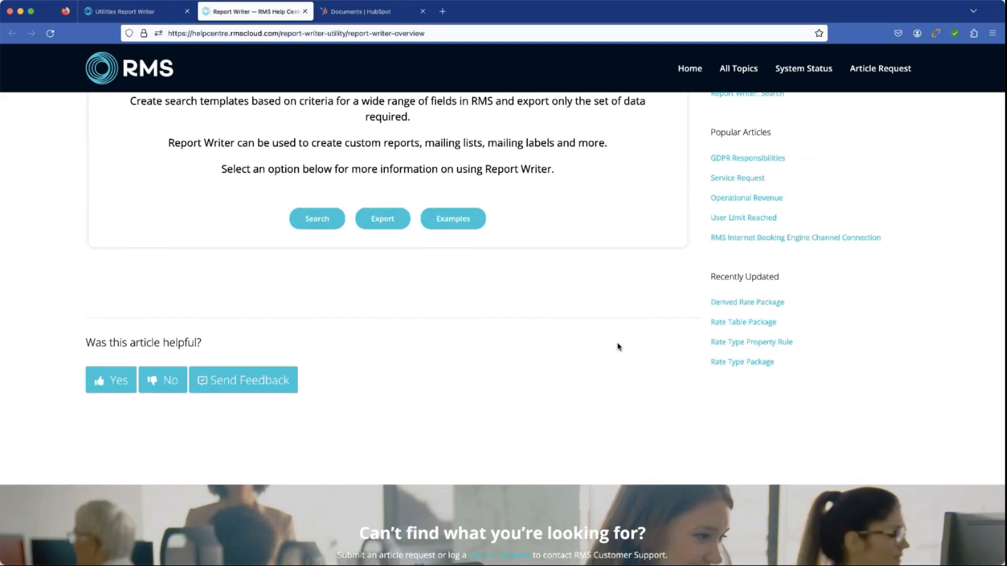
click(465, 222)
scroll(599, 261, up, 12)
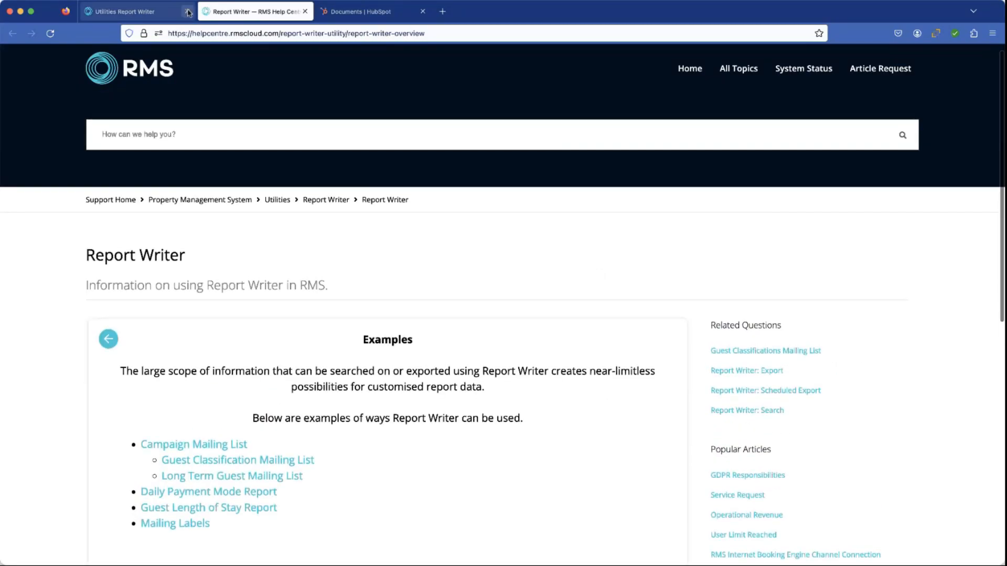
click(157, 12)
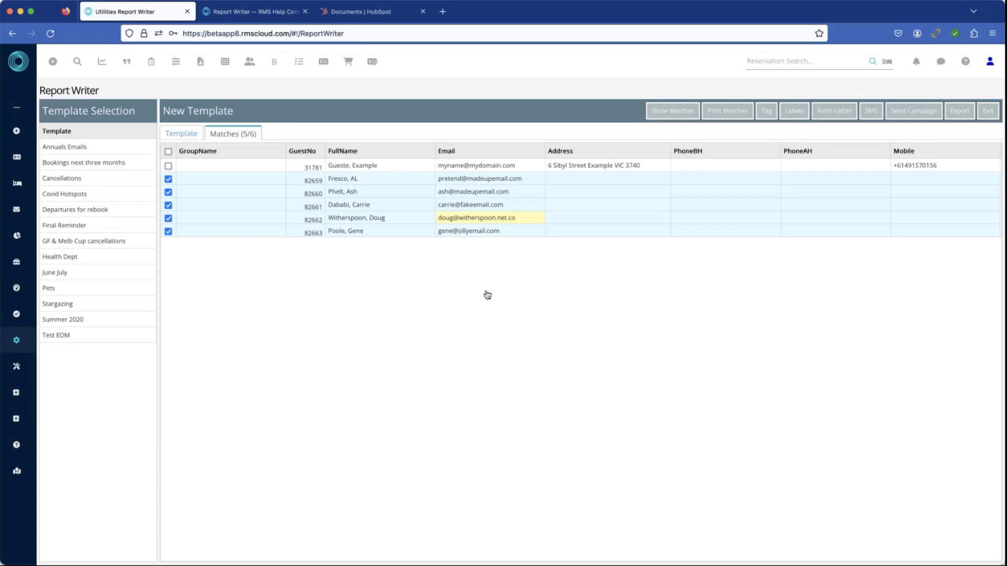
- Switch to the HubSpot document to view the pivot chart, return to RMS and reopen Report Writer on a blank template
key(super+3)
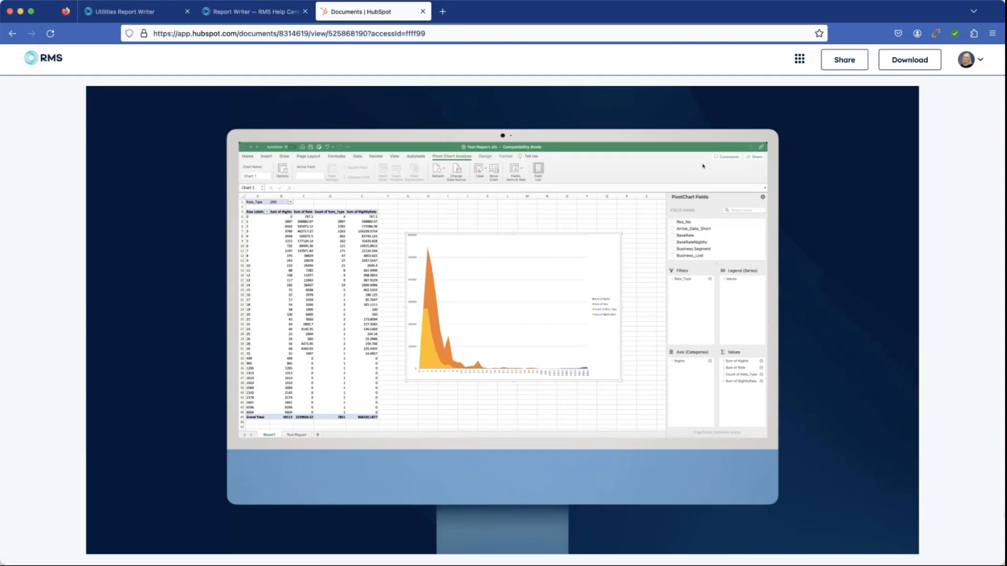
click(131, 12)
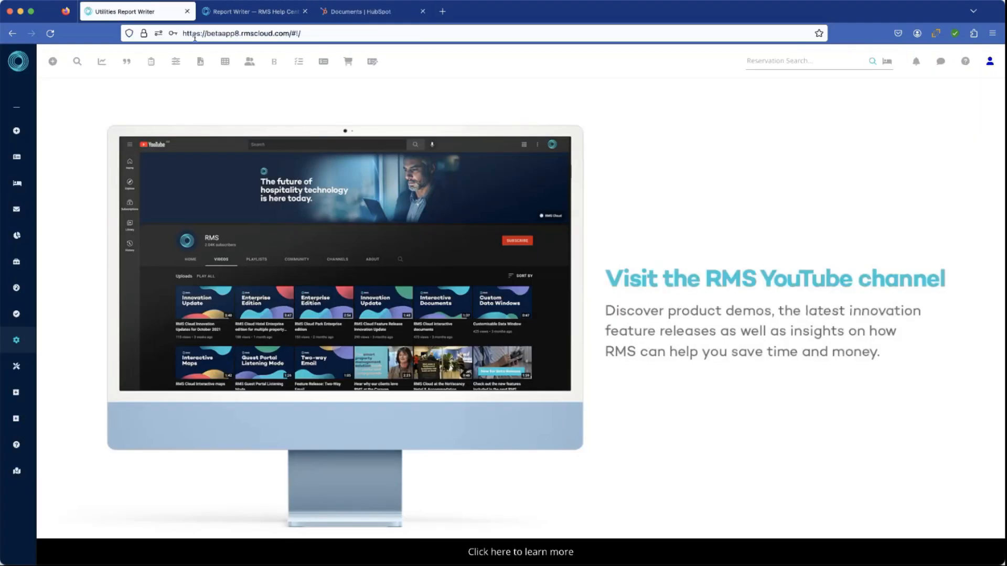
click(202, 64)
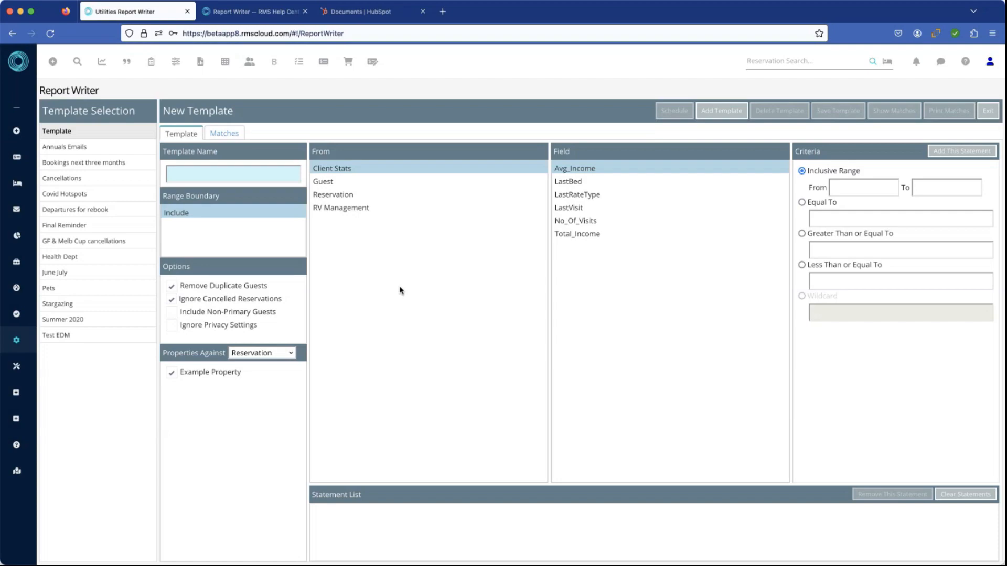
- Review the fields available under Guest, including the Classification criteria, and those under Client Stats and Reservation
click(332, 183)
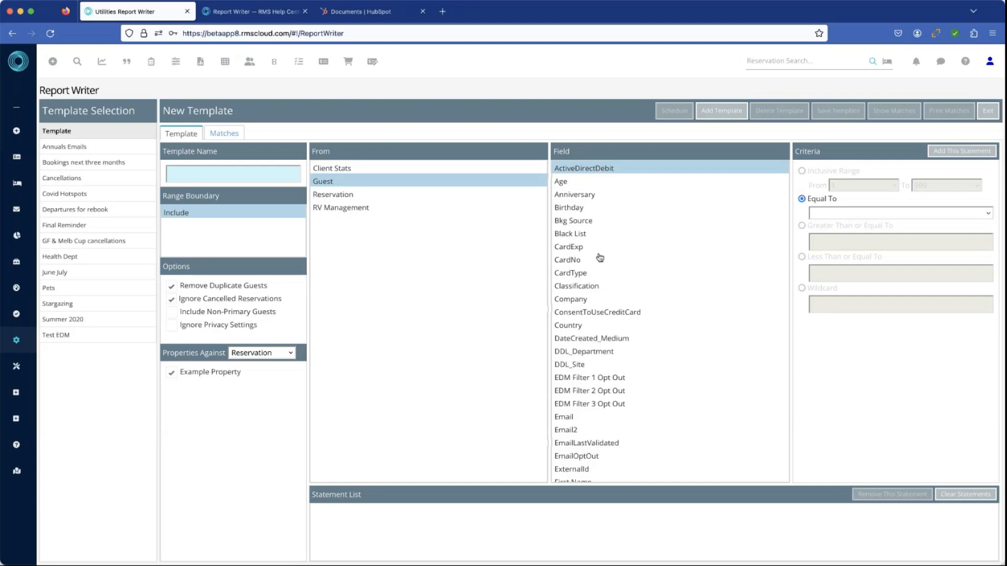
click(577, 287)
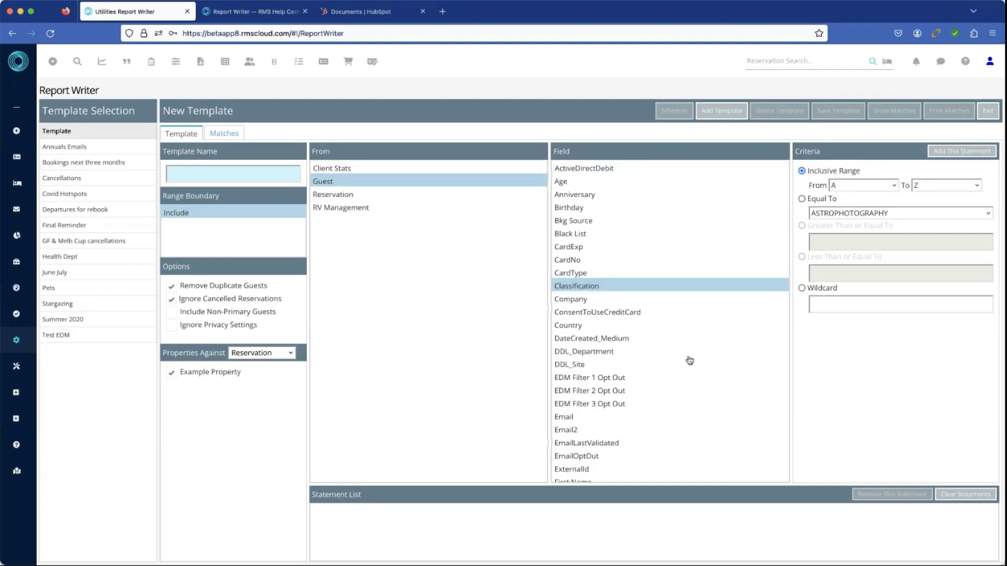
scroll(691, 364, down, 3)
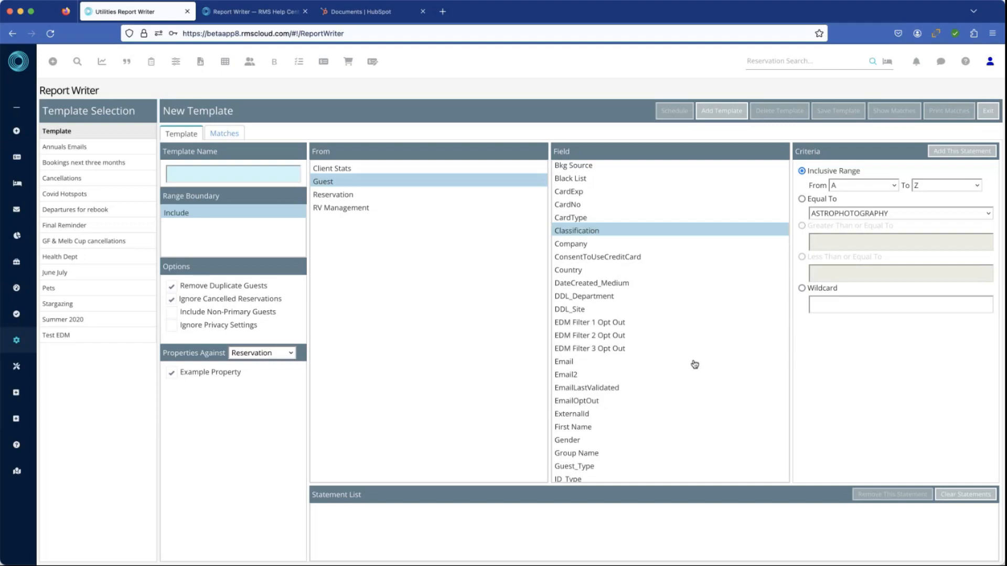
click(349, 169)
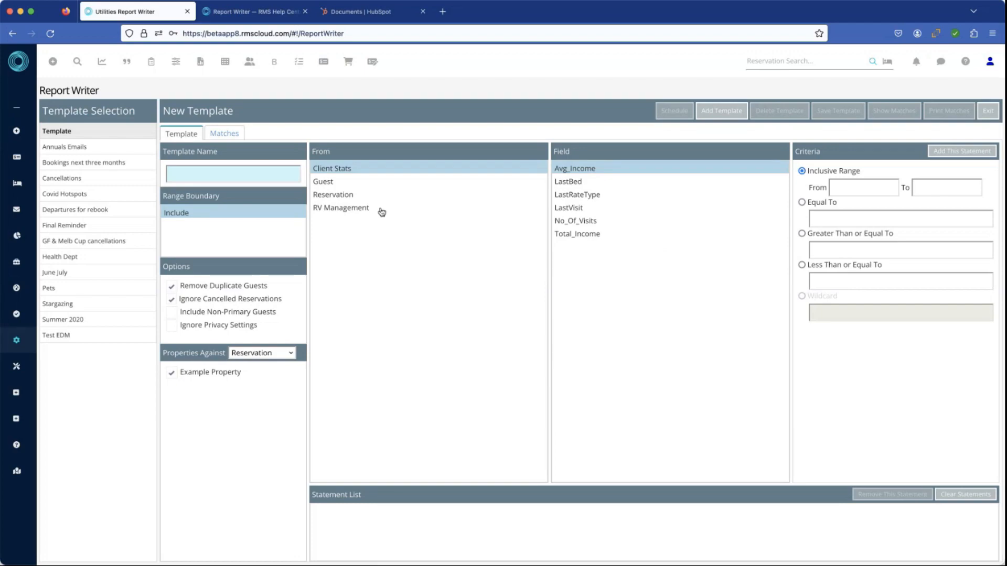
click(351, 201)
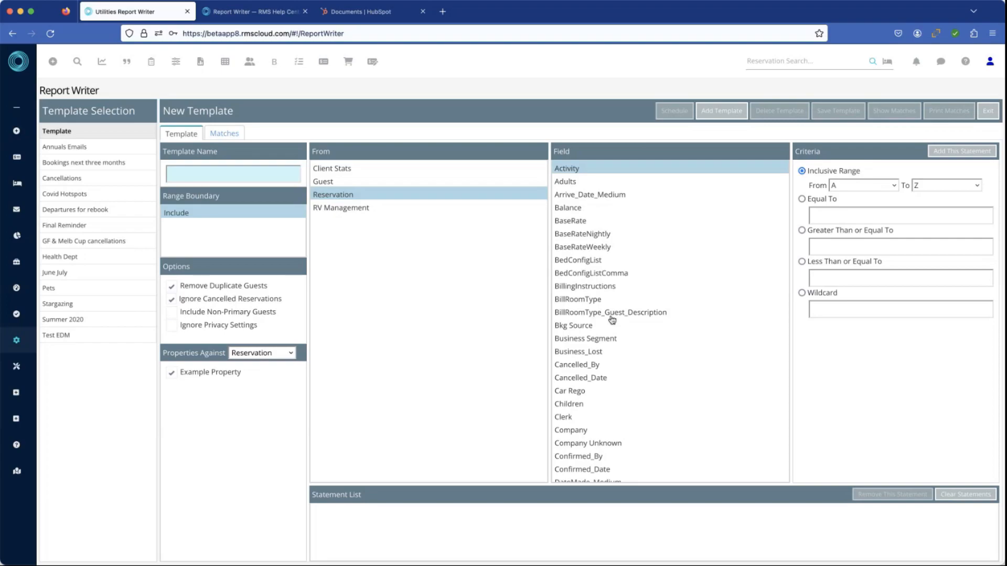
- Search the RMS Help Centre for "glossary" and open the Merge Field Glossary article
click(264, 14)
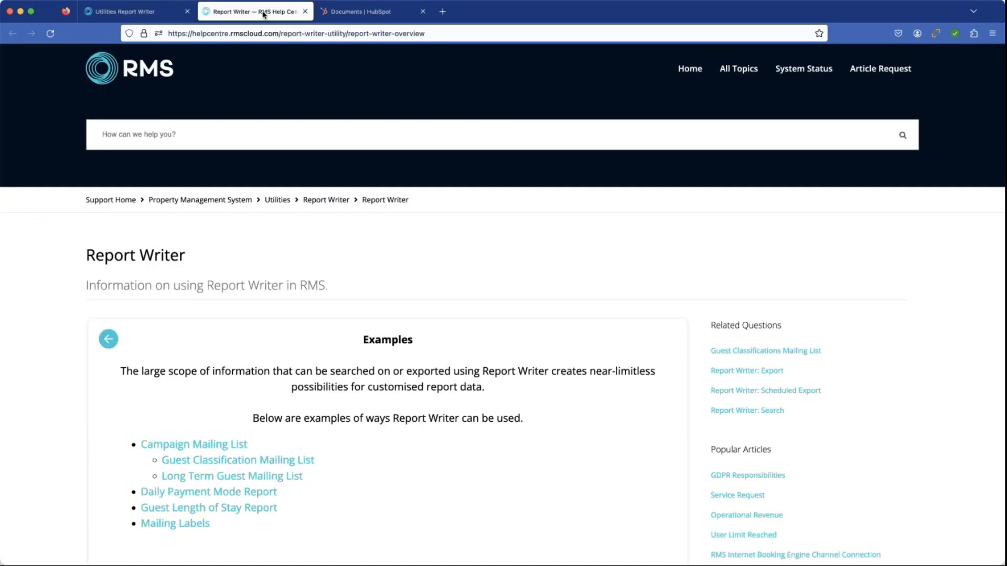
click(240, 138)
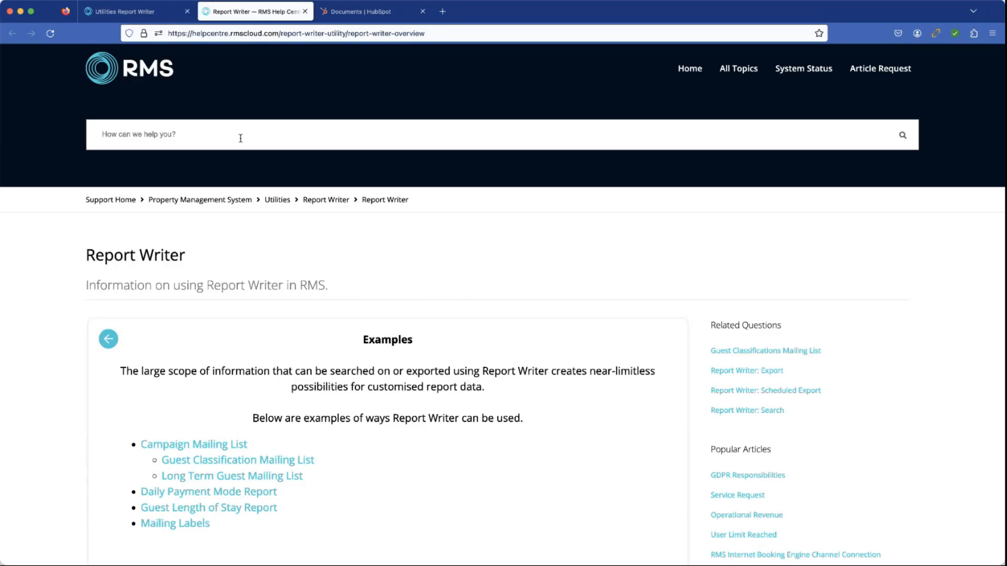
text(glossa)
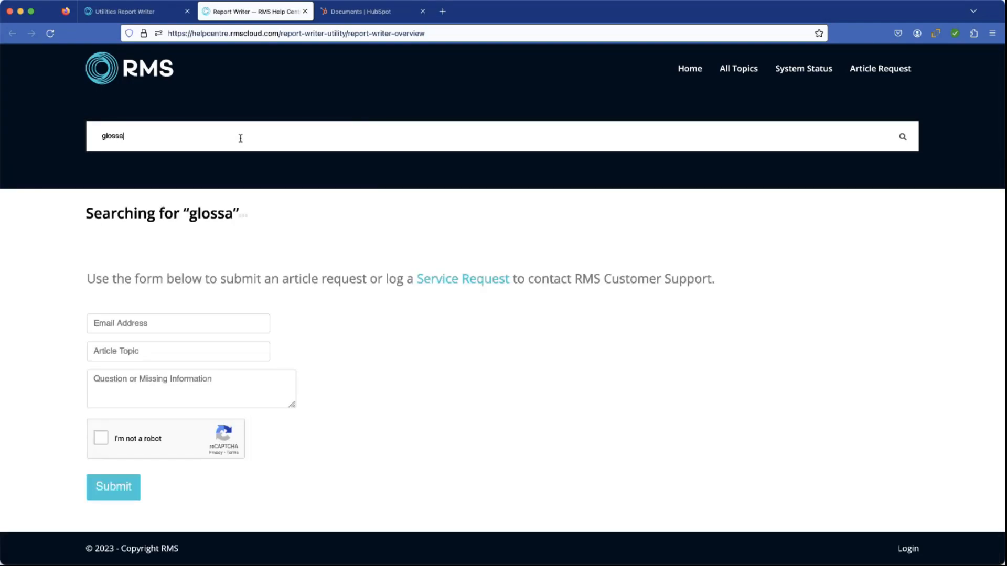
text(ry)
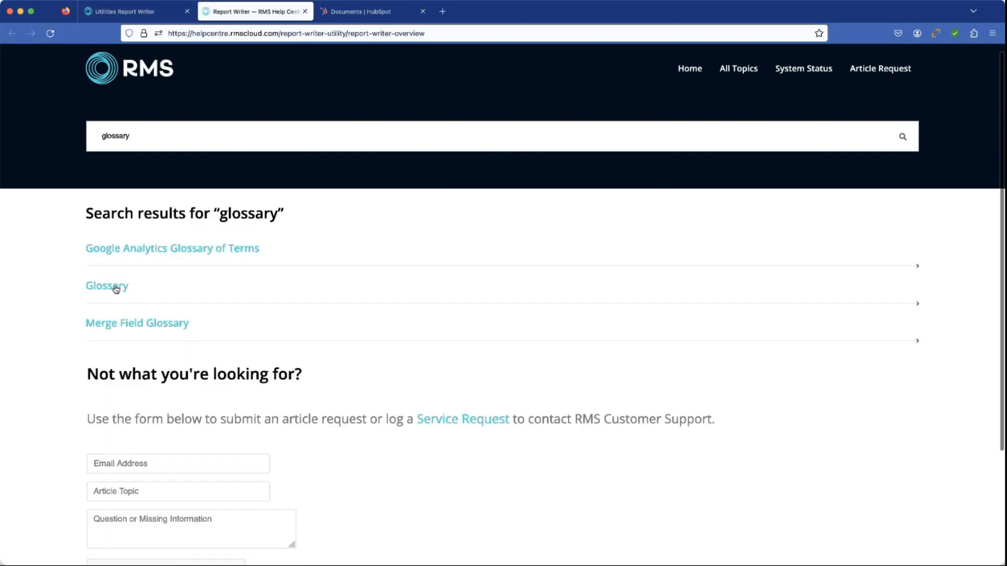
click(136, 326)
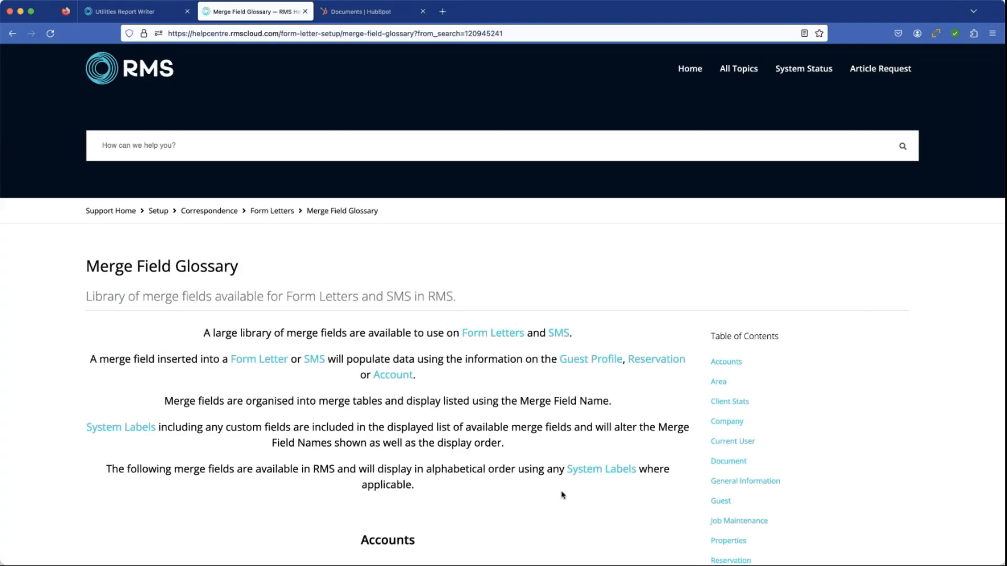
- Examine the merge field names and descriptions in the glossary's Accounts, Area, Client Stats and Company tables
scroll(557, 462, down, 2)
scroll(557, 462, down, 5)
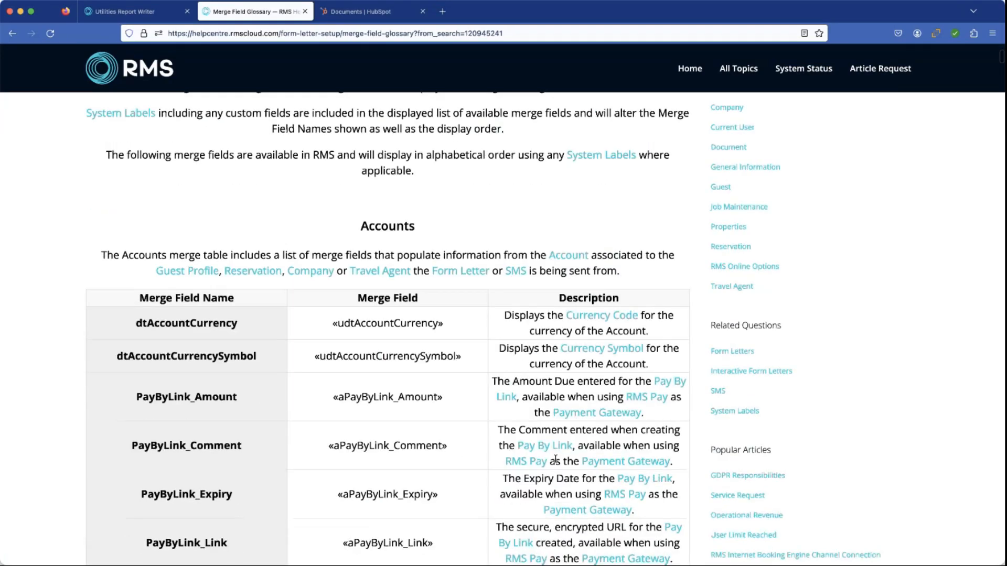
scroll(555, 459, down, 1)
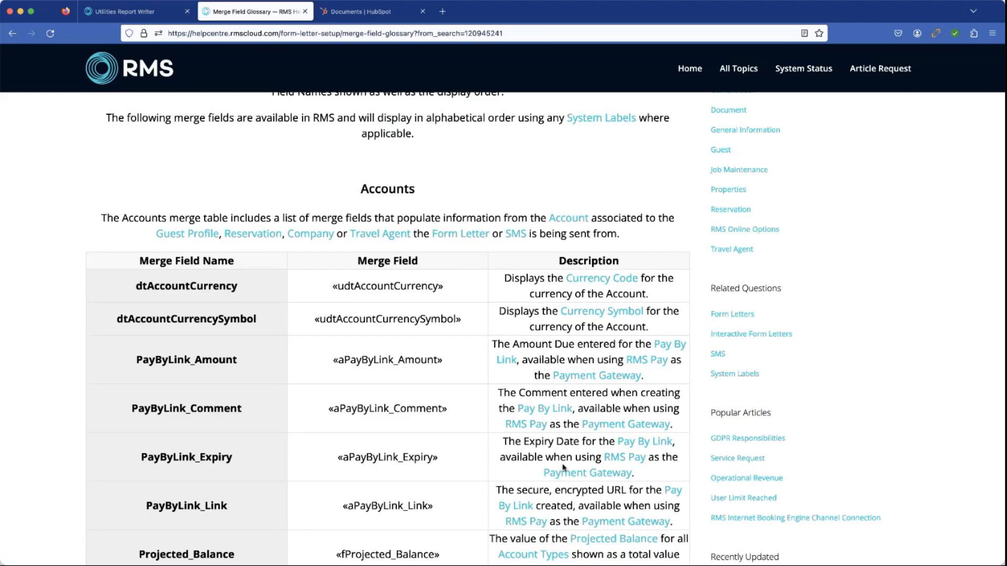
scroll(434, 455, down, 2)
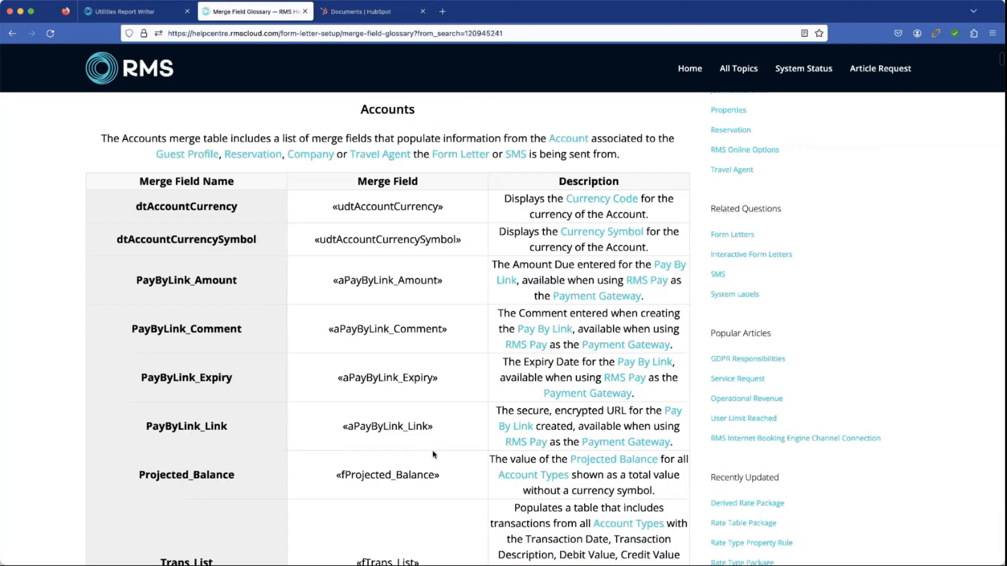
scroll(433, 454, down, 9)
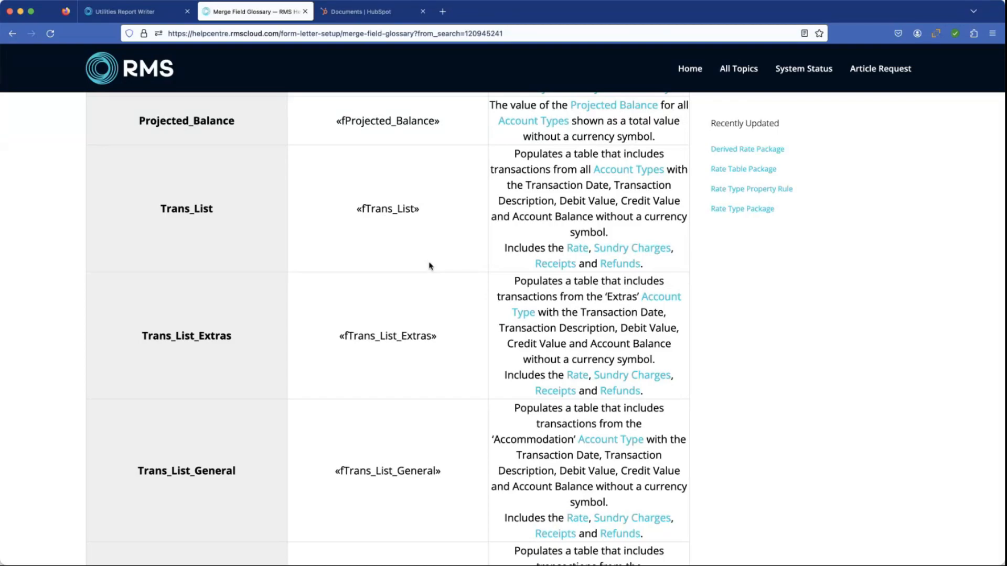
scroll(402, 291, down, 10)
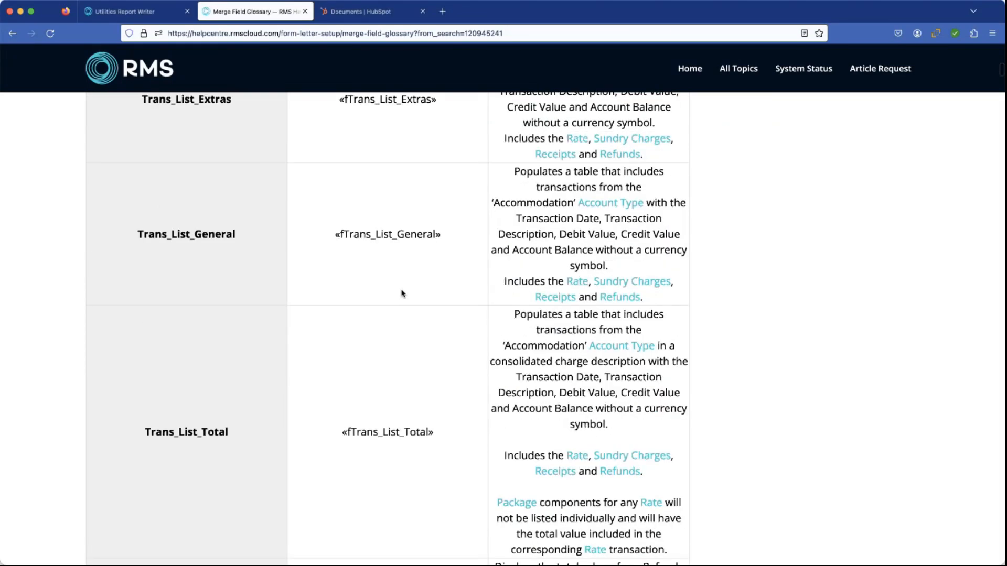
scroll(398, 292, down, 10)
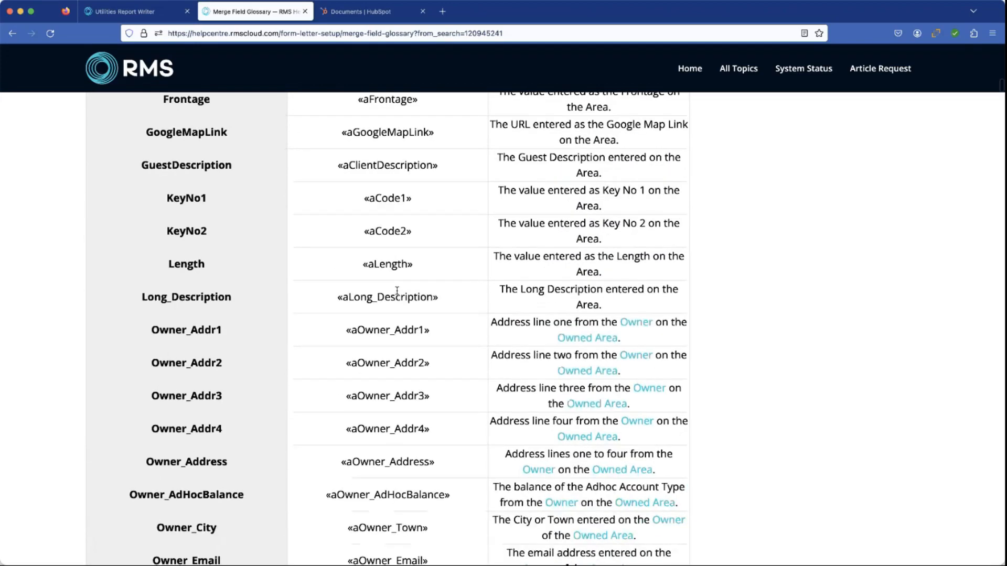
scroll(397, 291, down, 20)
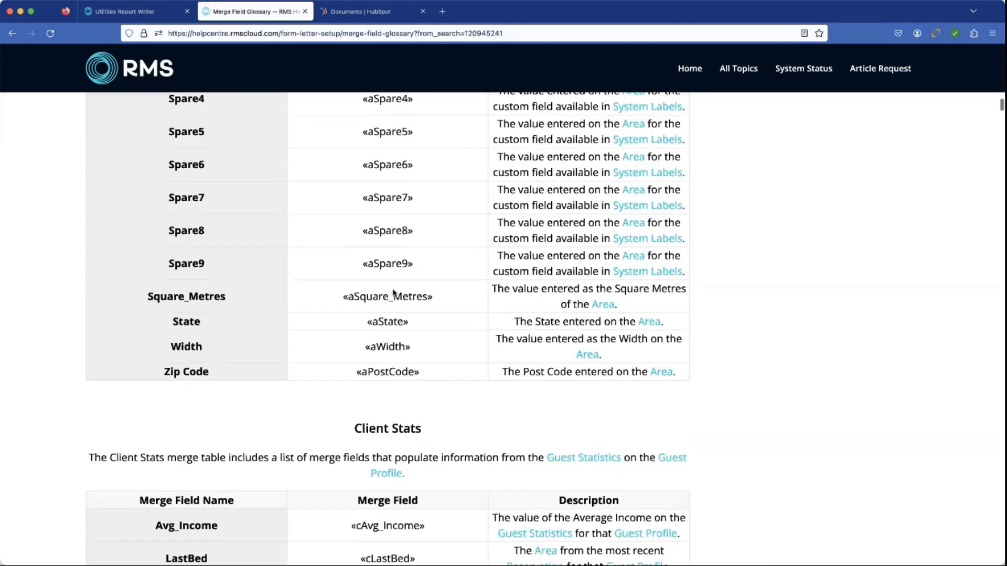
scroll(393, 292, down, 11)
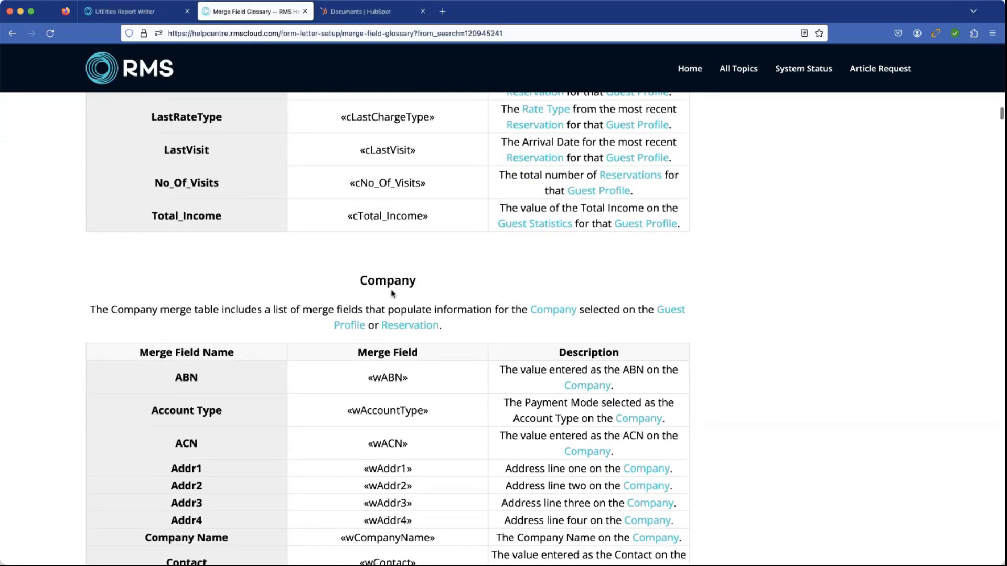
scroll(397, 295, up, 15)
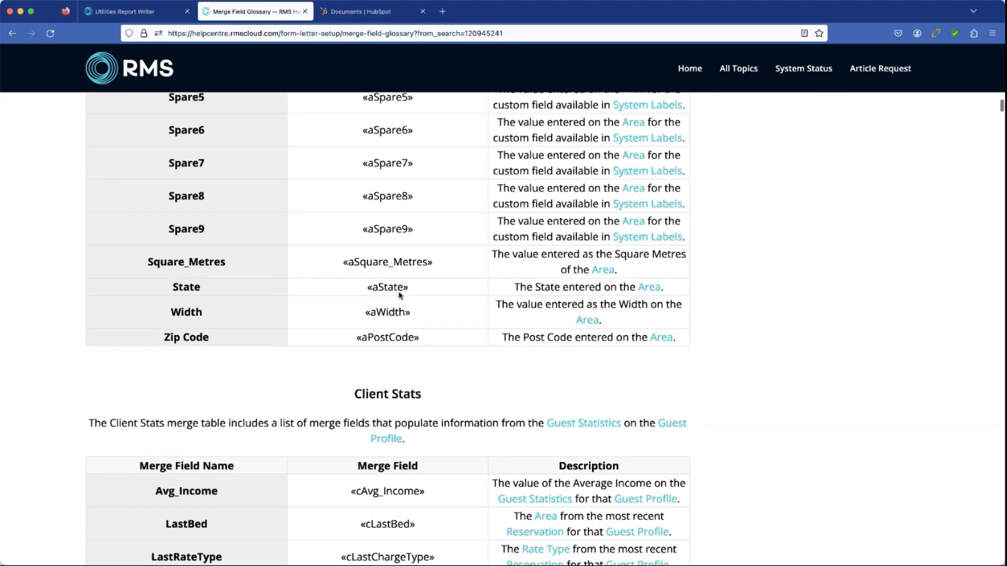